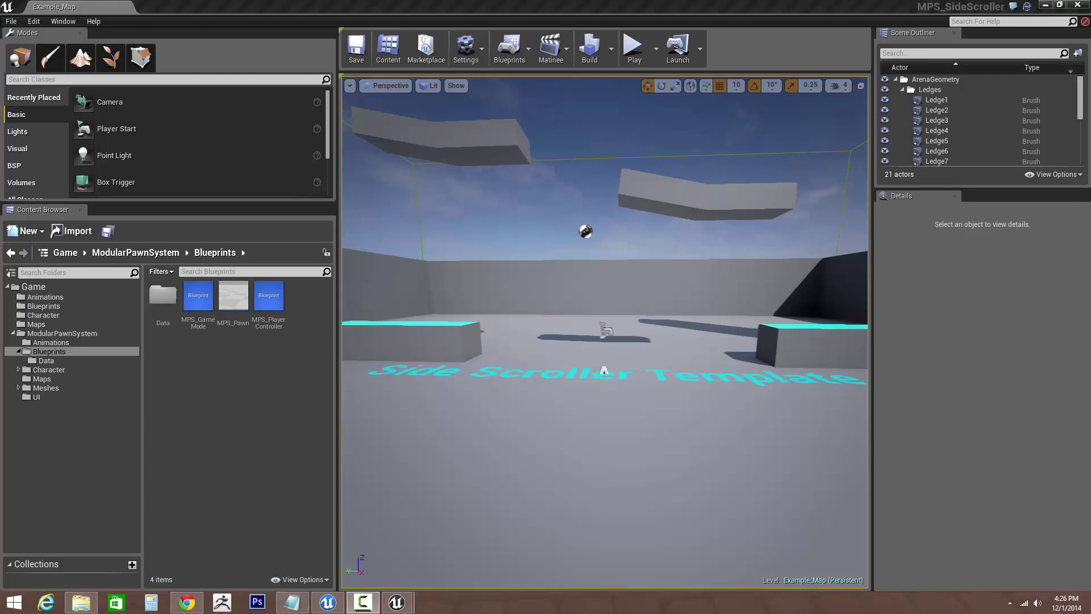
# Play Example_Map in the editor and give the running game input focus.
pyautogui.click(635, 50)
pyautogui.click(676, 293)
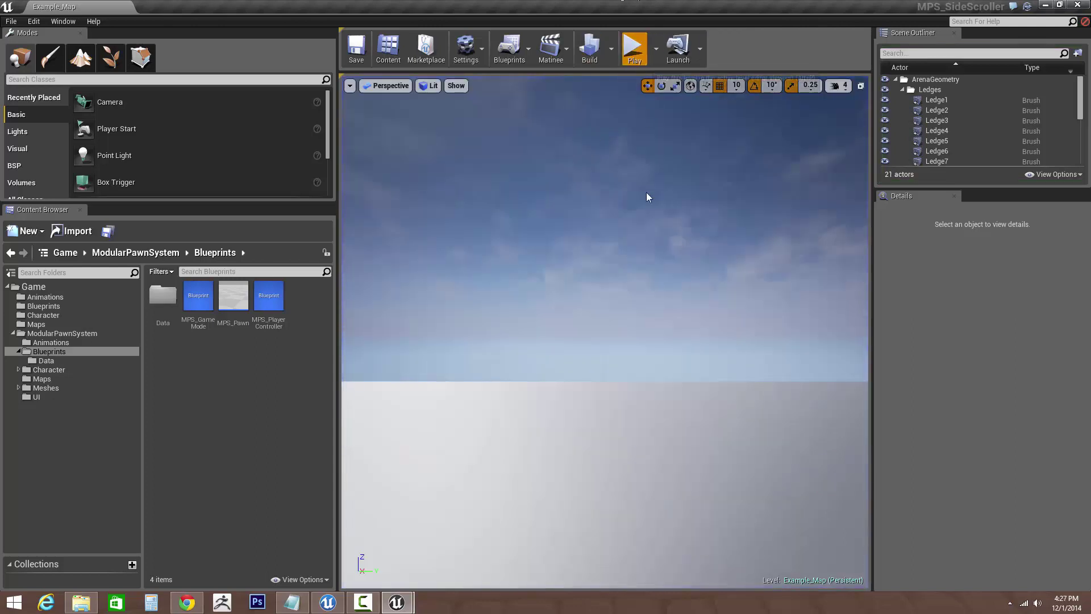
# In game, equip Coat, Hat, Pants and Leather Belt from the E menu, then exit play with Esc.
pyautogui.click(634, 49)
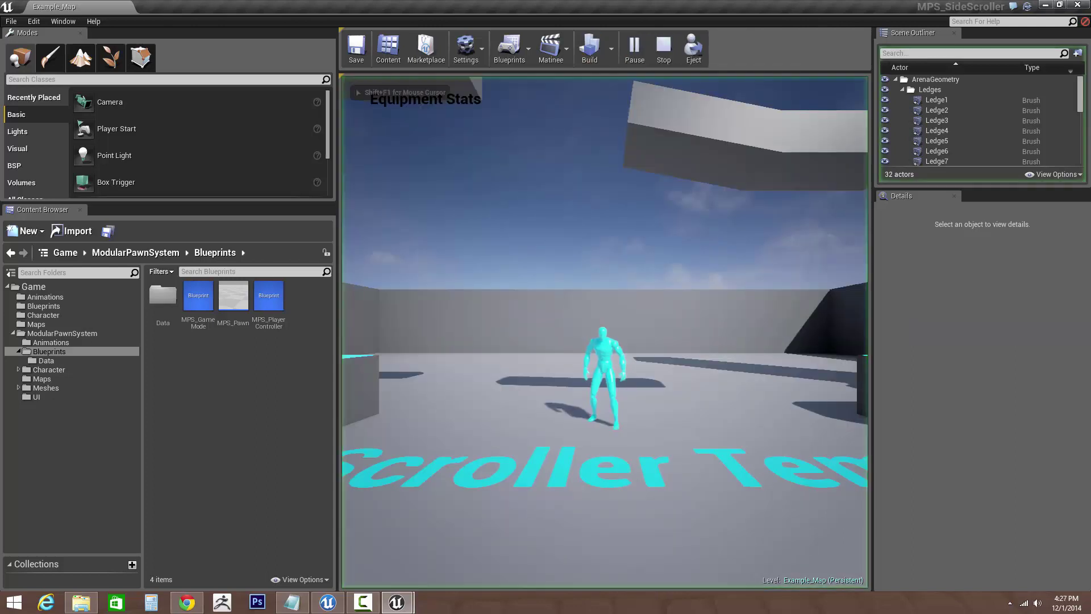
pyautogui.press('e')
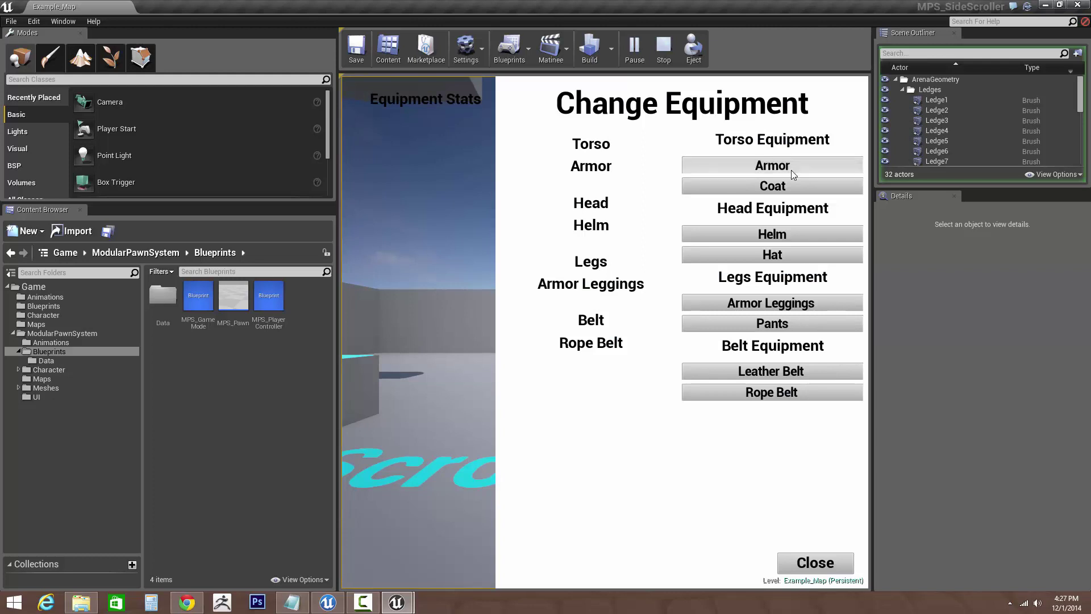
pyautogui.click(793, 185)
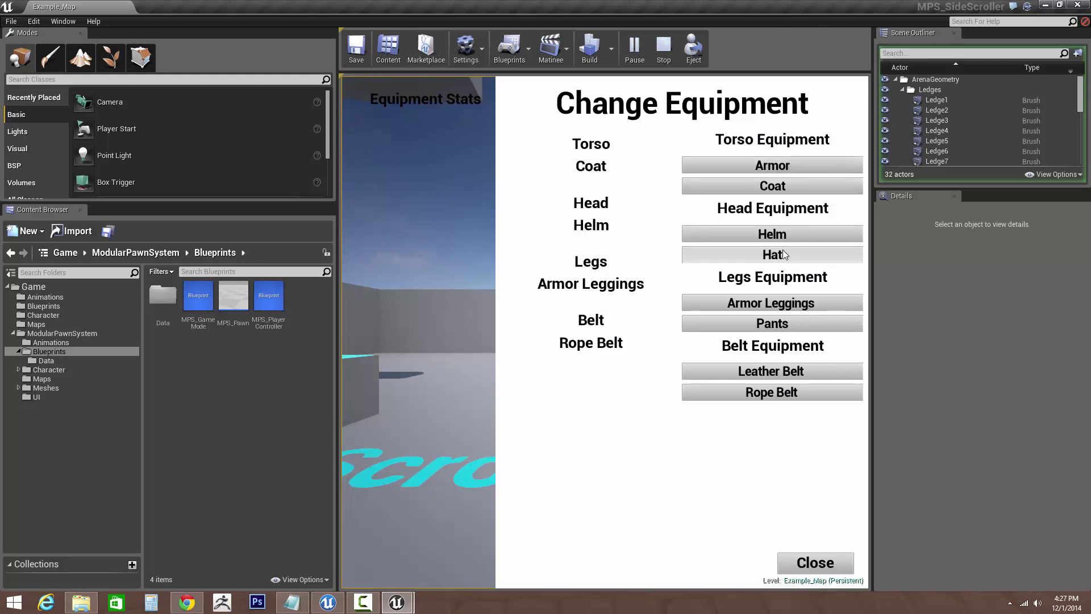
pyautogui.click(783, 254)
pyautogui.click(779, 323)
pyautogui.click(781, 372)
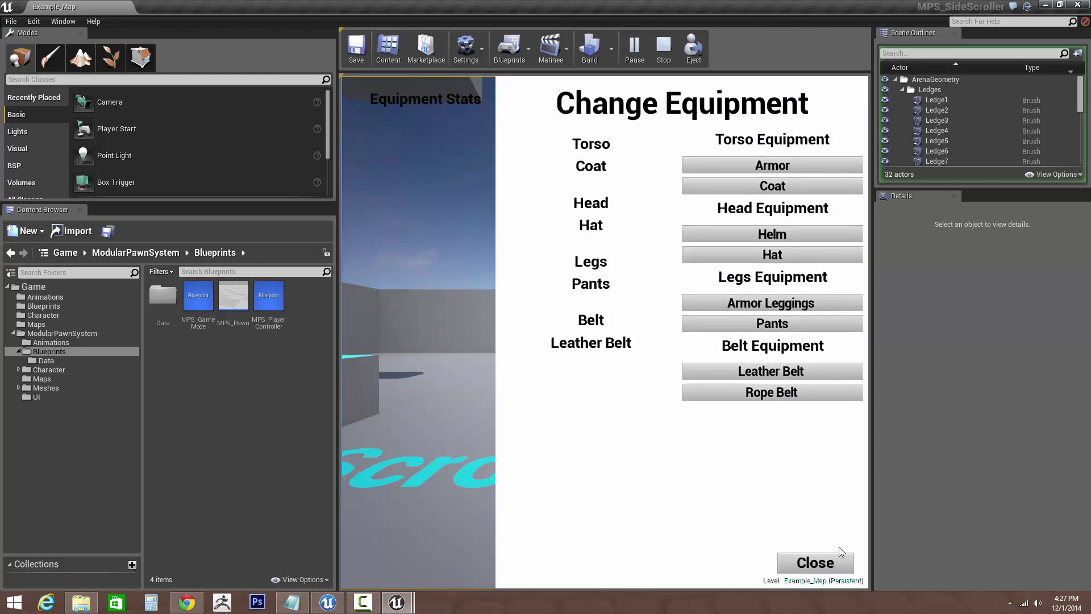
pyautogui.click(838, 560)
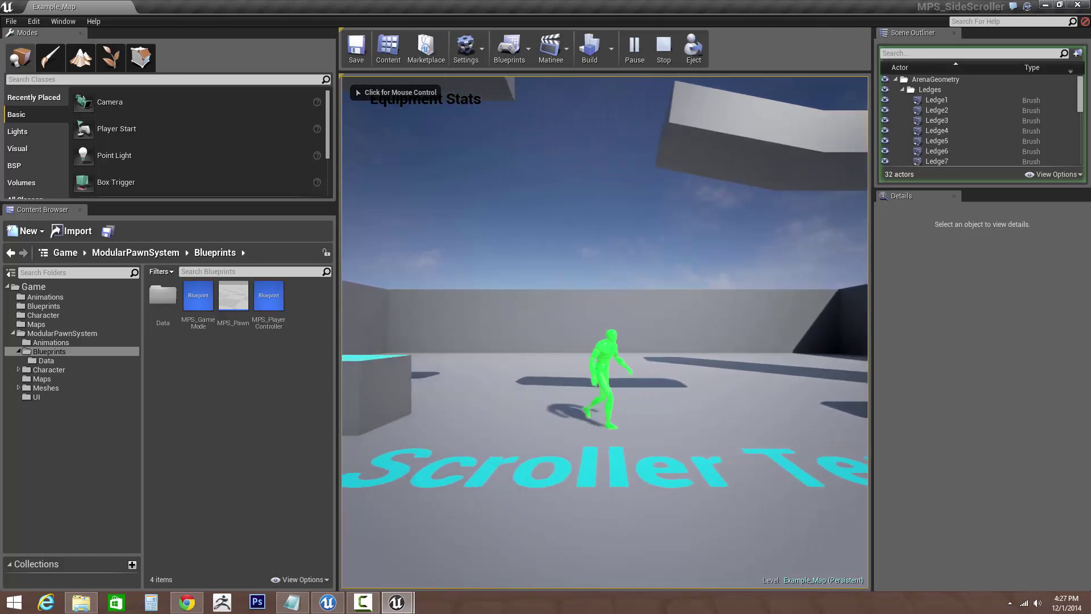
pyautogui.press('Escape')
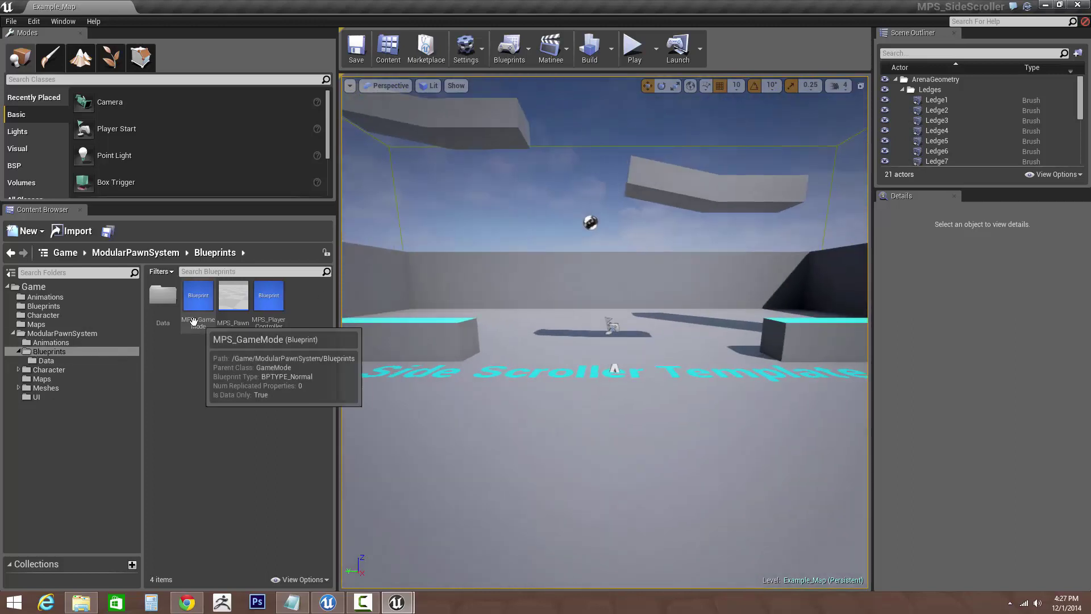
# Open the Data folder and the MPS_EquipmentID structure asset.
pyautogui.doubleClick(163, 307)
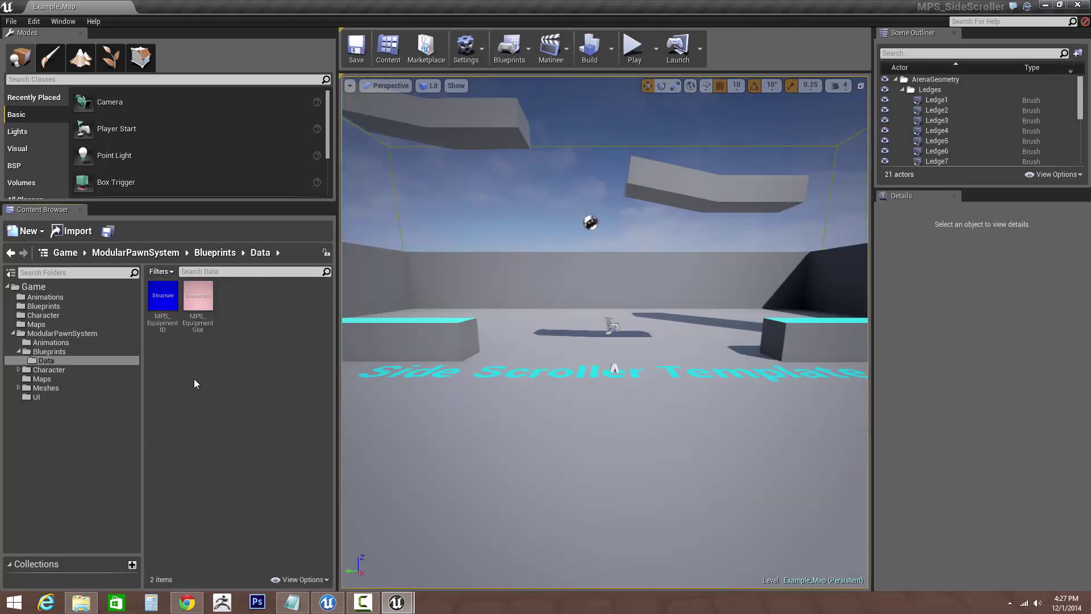
pyautogui.doubleClick(165, 310)
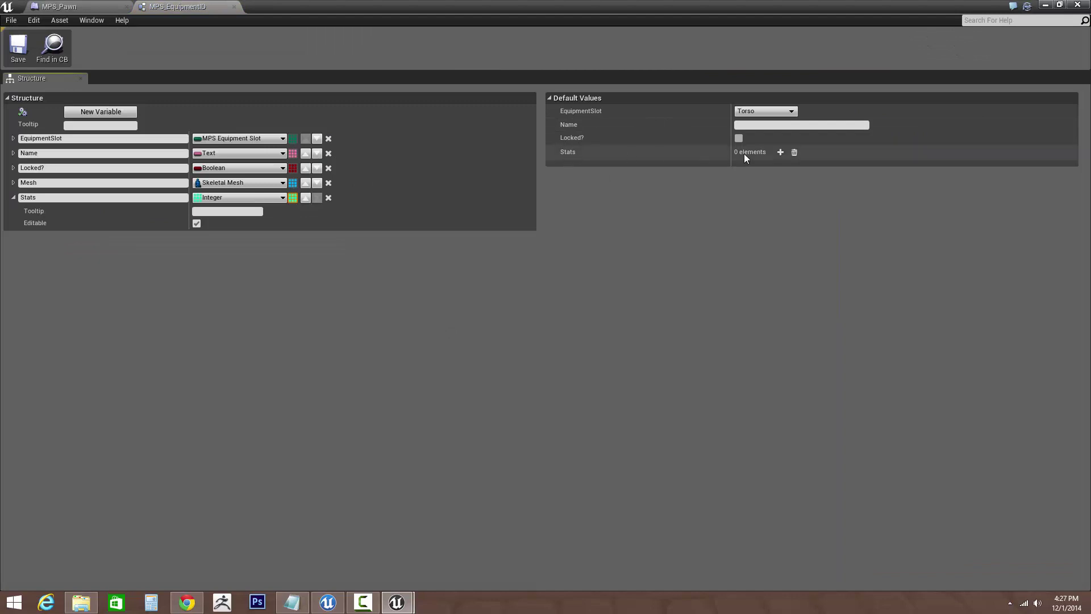
# Add three 0-valued integer elements to the Stats default and save MPS_EquipmentID.
pyautogui.click(781, 152)
pyautogui.click(780, 152)
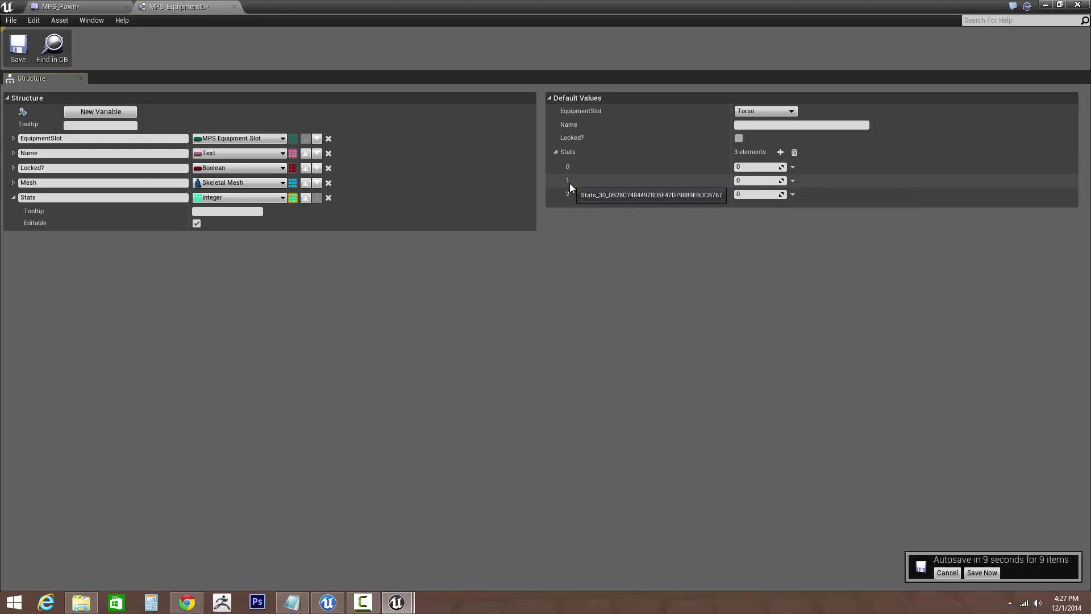
pyautogui.click(946, 572)
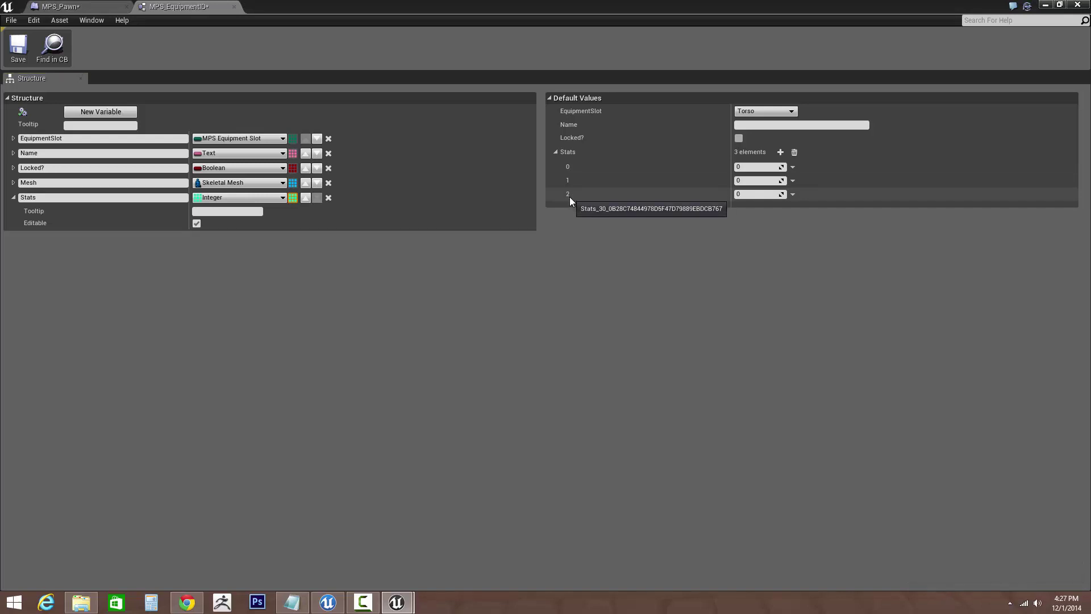
pyautogui.click(18, 47)
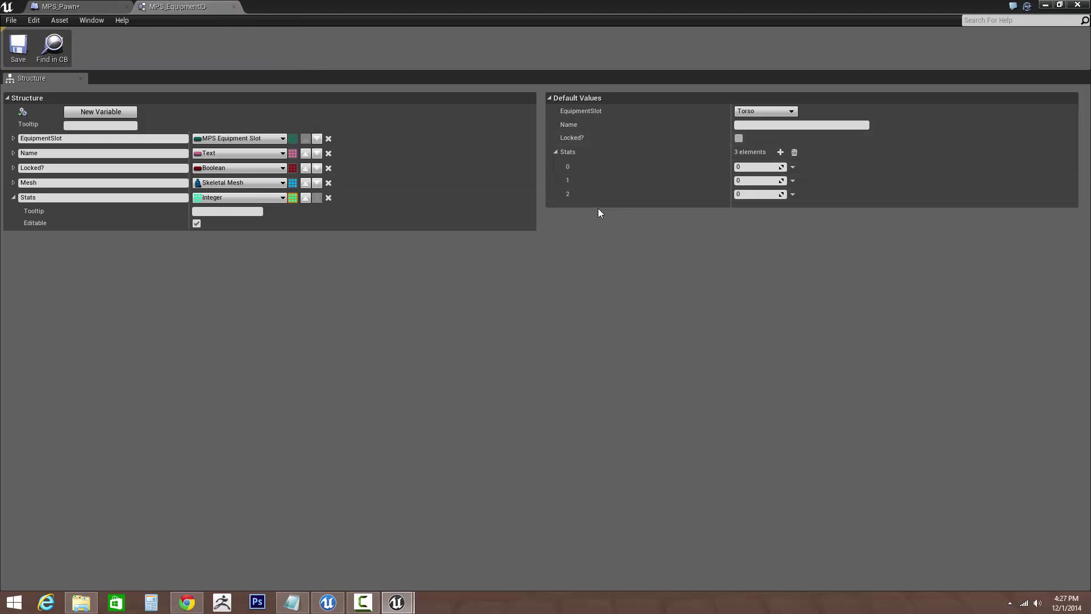
# Close MPS_EquipmentID and return to the MPS_Pawn blueprint editor.
pyautogui.click(234, 7)
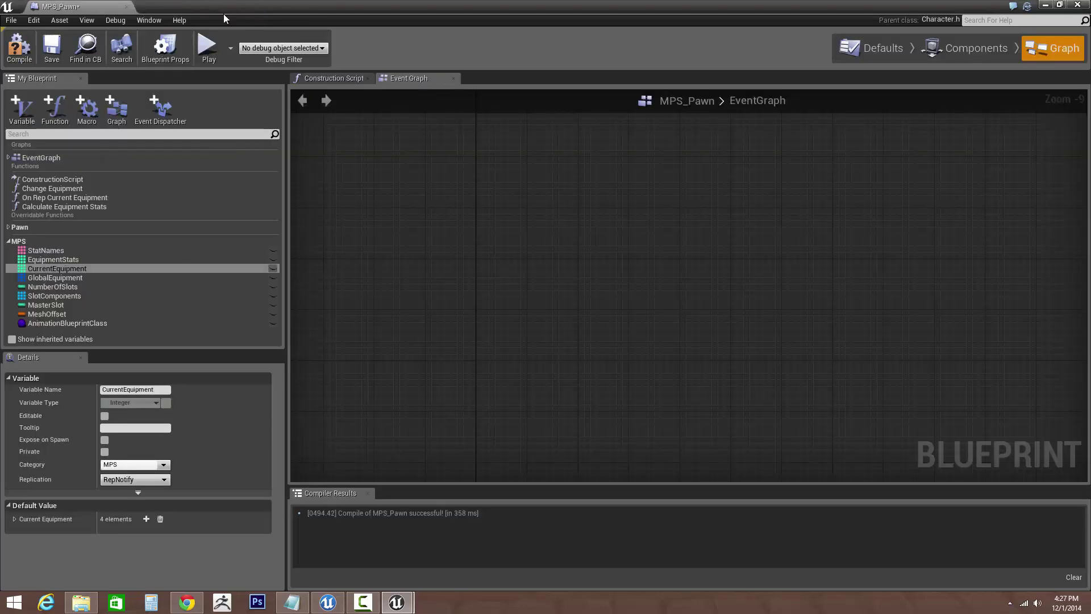
pyautogui.moveTo(232, 2)
pyautogui.mouseDown()
pyautogui.moveTo(586, 288)
pyautogui.moveTo(652, 225)
pyautogui.mouseUp()
pyautogui.click(57, 351)
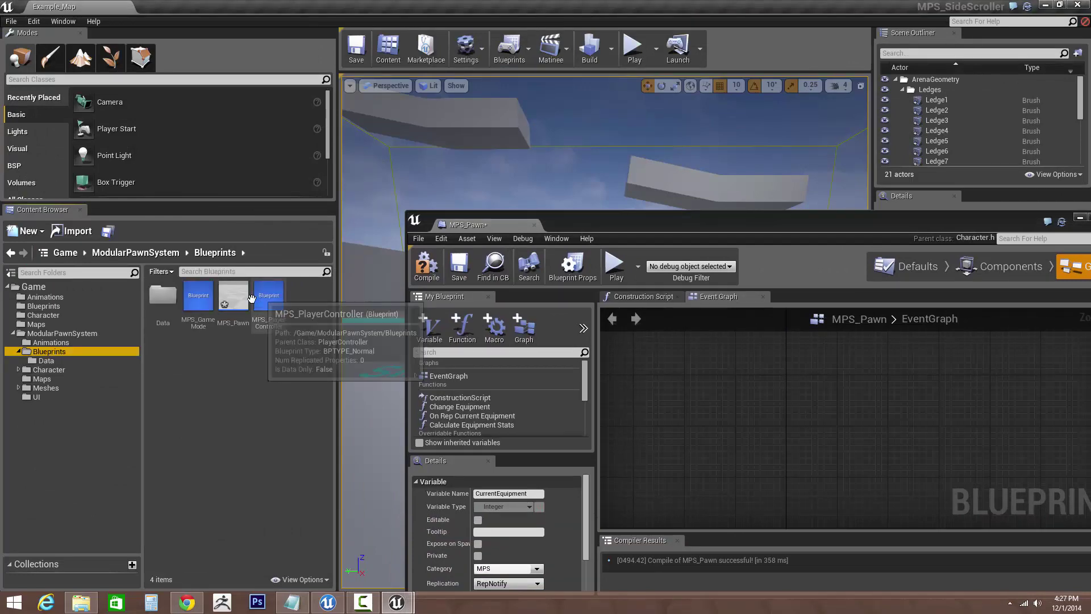
pyautogui.doubleClick(612, 224)
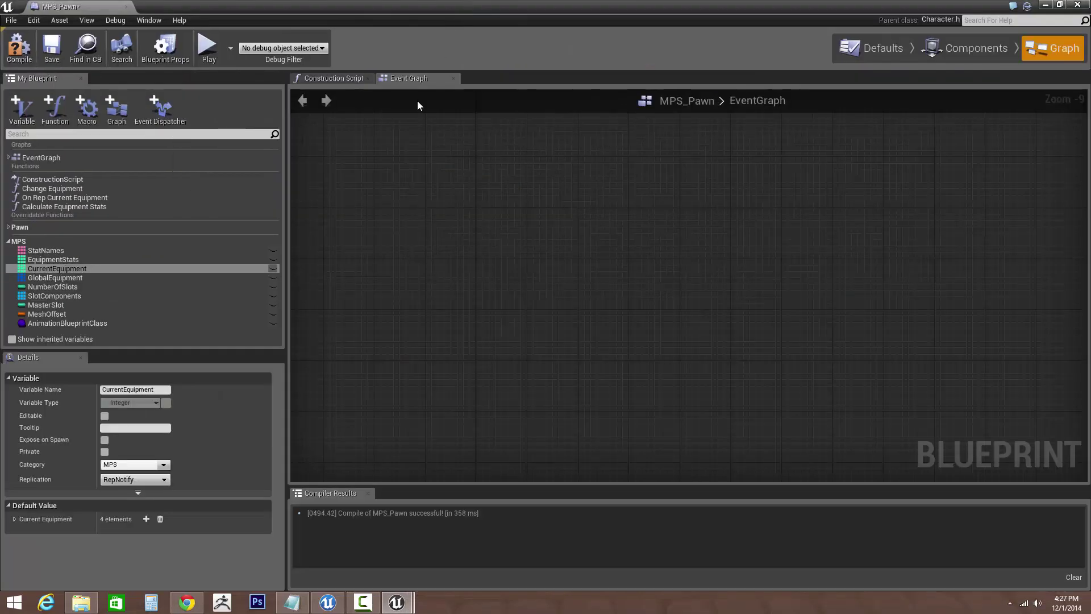
# Give the StatNames variable default entries HP, STR and INT, then save MPS_Pawn.
pyautogui.click(41, 252)
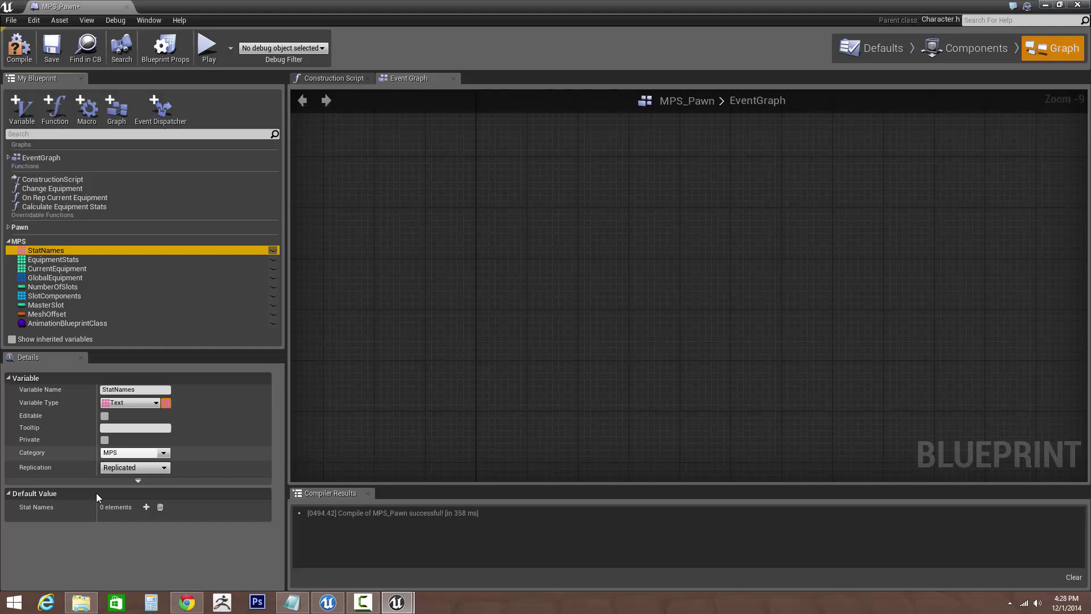
pyautogui.click(146, 506)
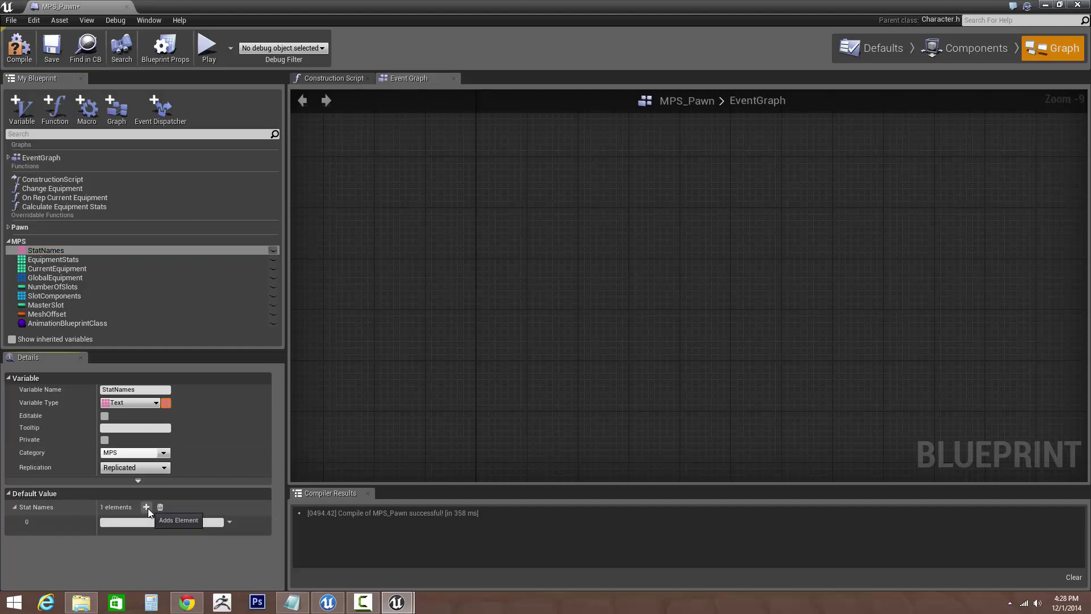
pyautogui.click(146, 507)
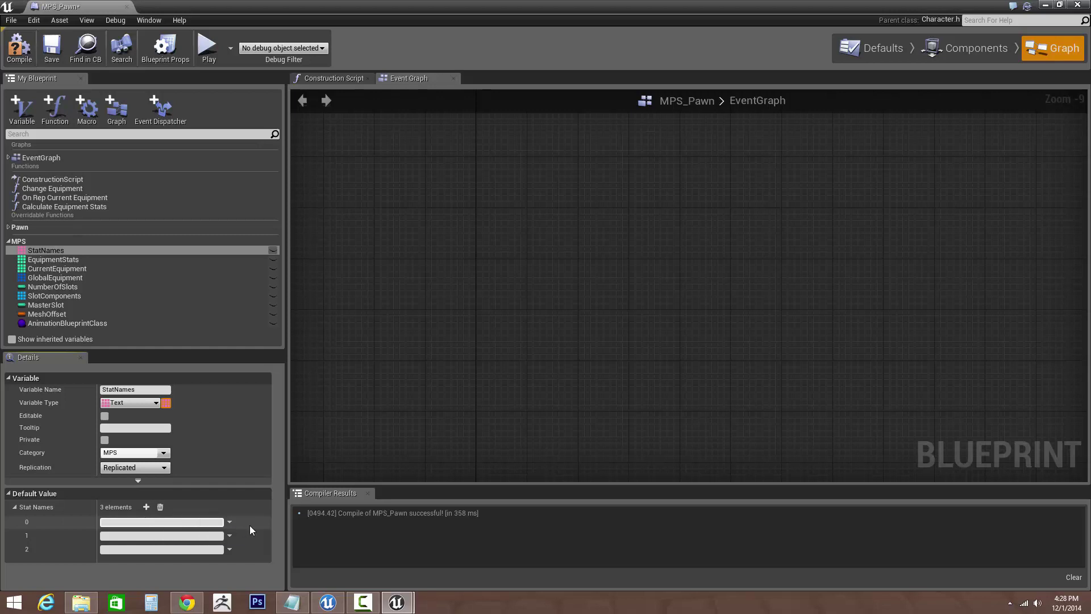
pyautogui.write('HP')
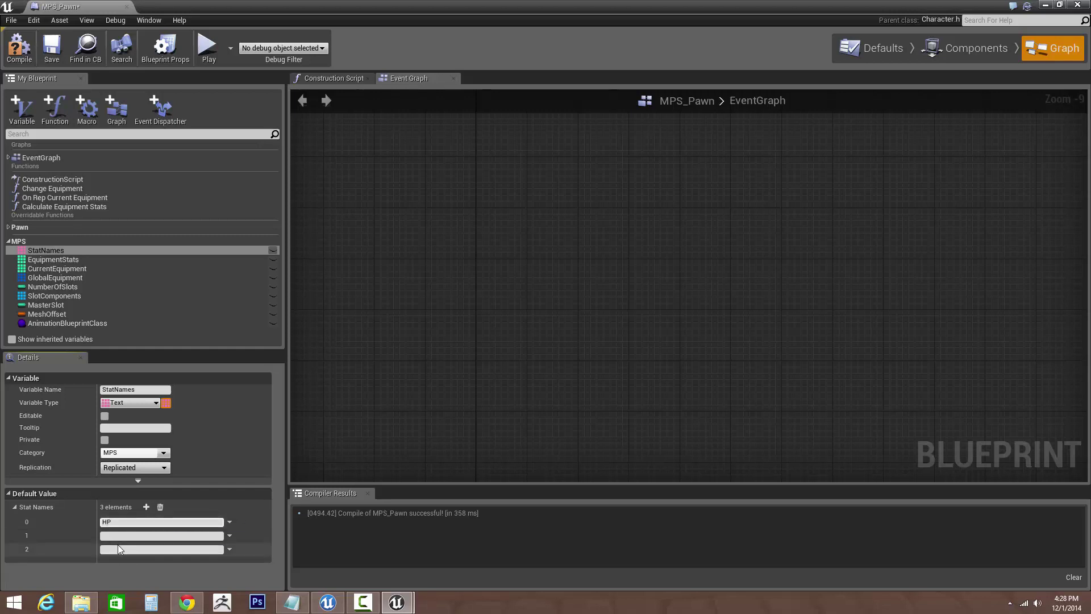
pyautogui.click(120, 535)
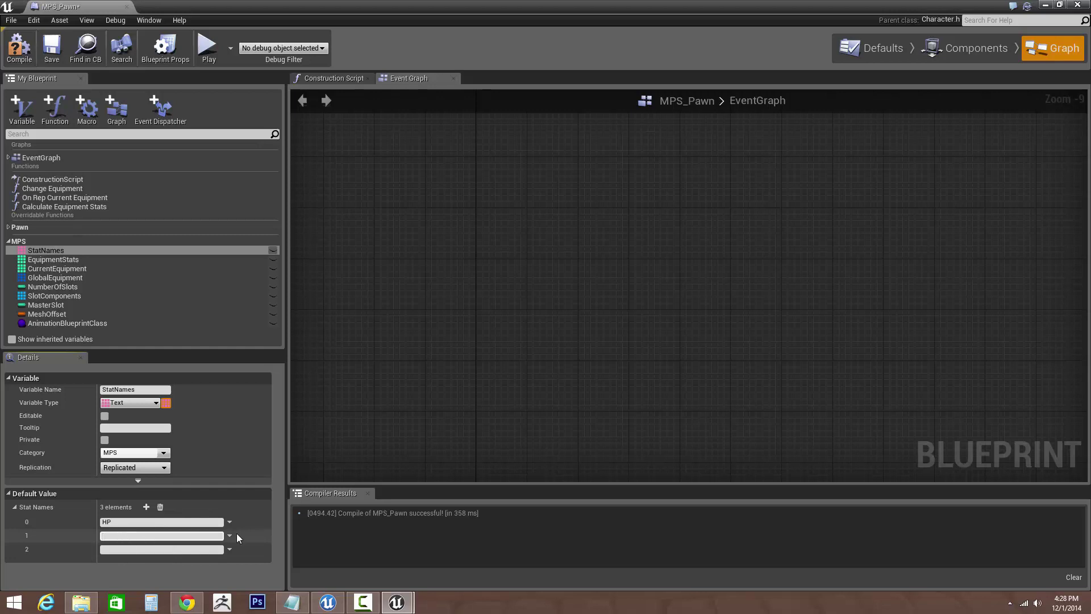
pyautogui.write('STR')
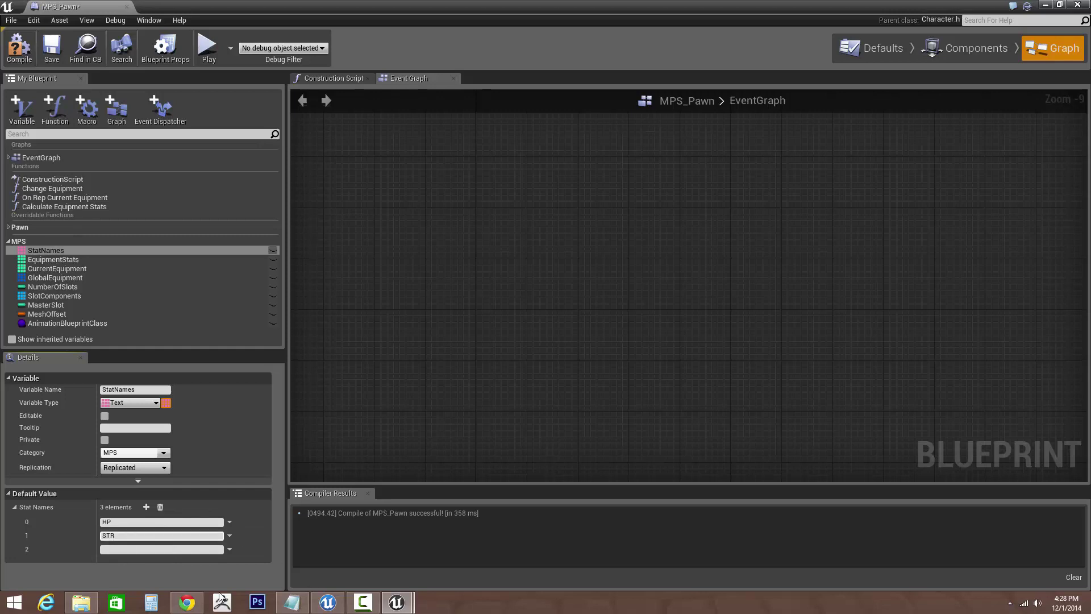
pyautogui.click(146, 551)
pyautogui.write('INT')
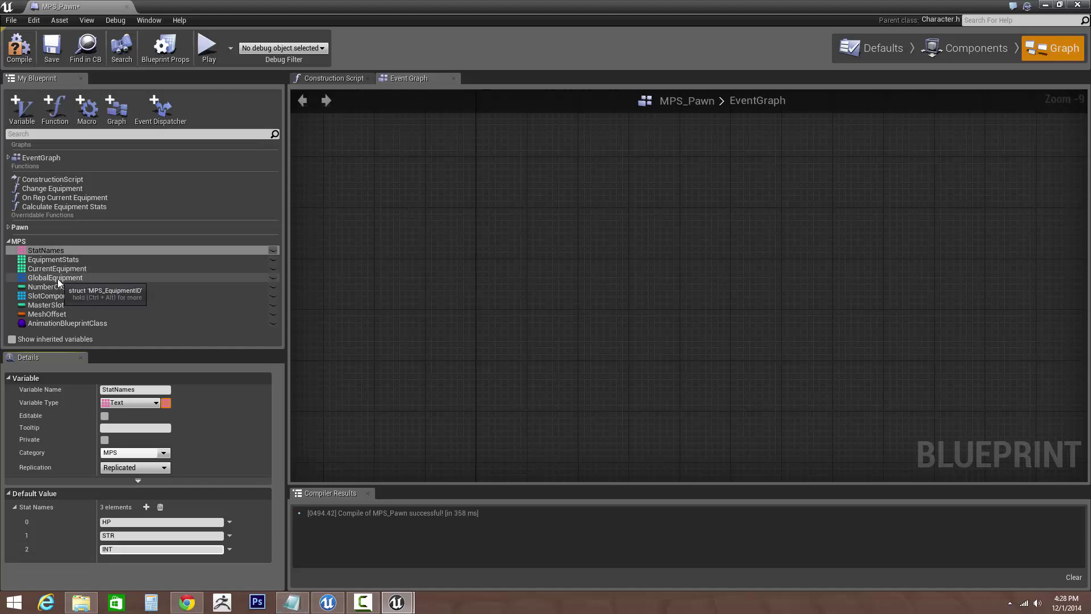
pyautogui.click(52, 59)
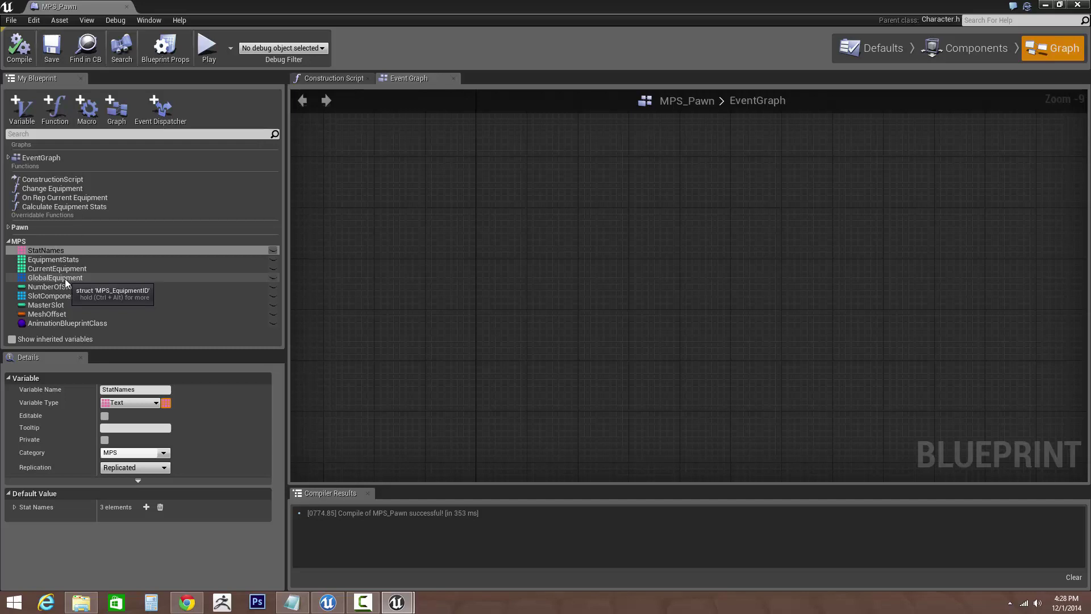
# Expand GlobalEquipment's default entries and set the Helm's three stats to 5.
pyautogui.click(65, 279)
pyautogui.click(13, 518)
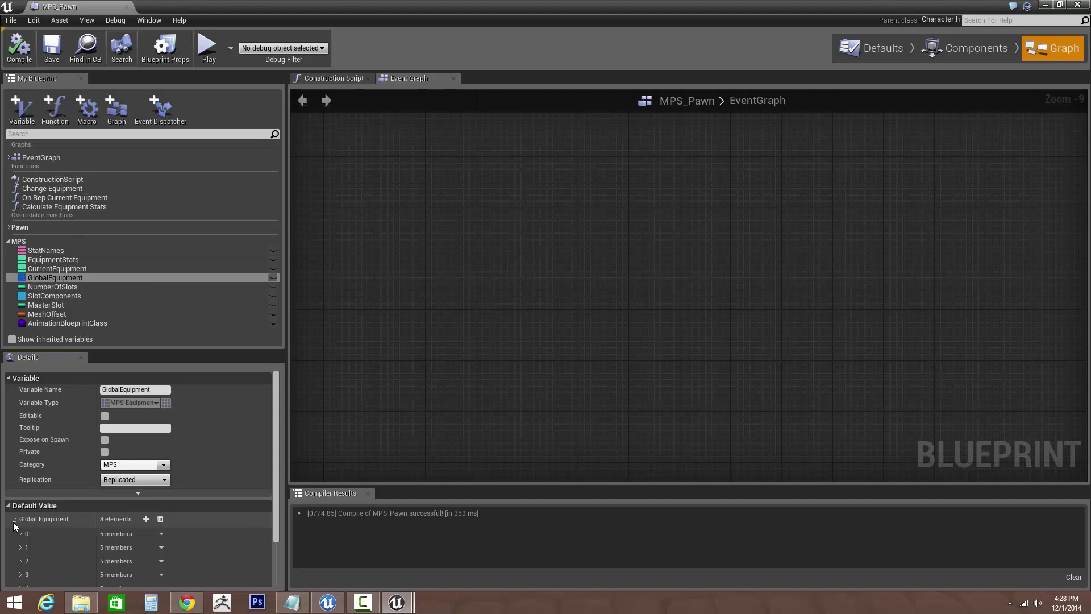
pyautogui.scroll(-2, 53, 504)
pyautogui.click(20, 479)
pyautogui.scroll(-1, 34, 491)
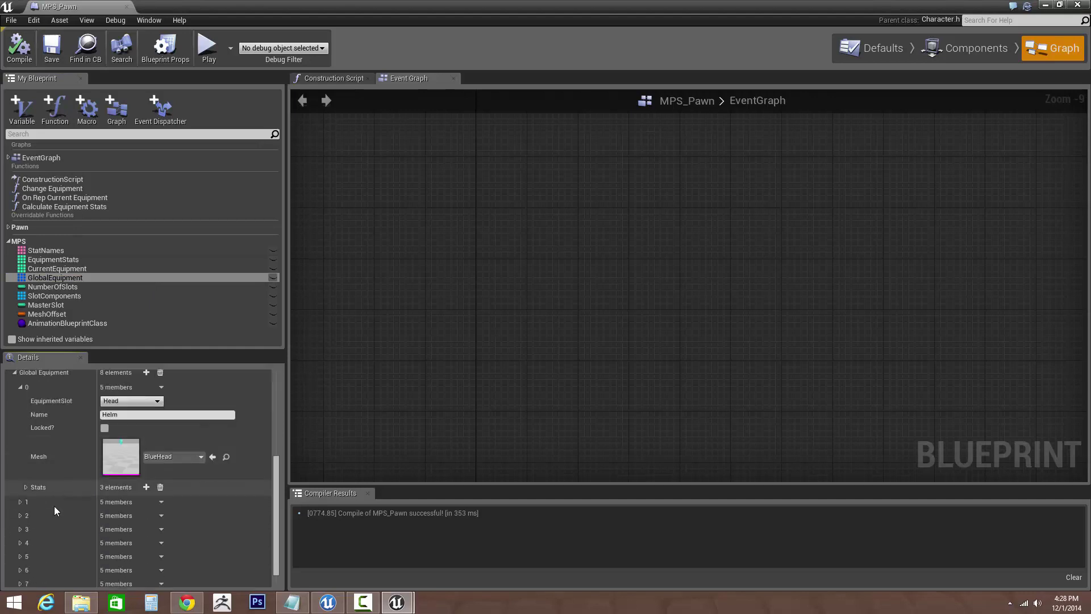
pyautogui.scroll(-1, 48, 500)
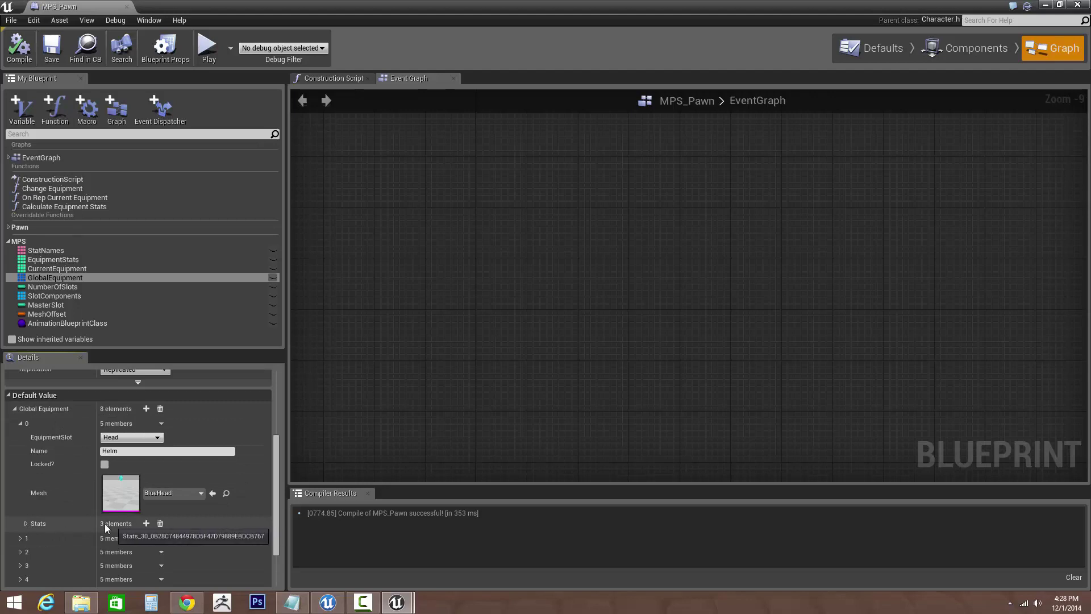
pyautogui.click(26, 524)
pyautogui.scroll(-1, 26, 524)
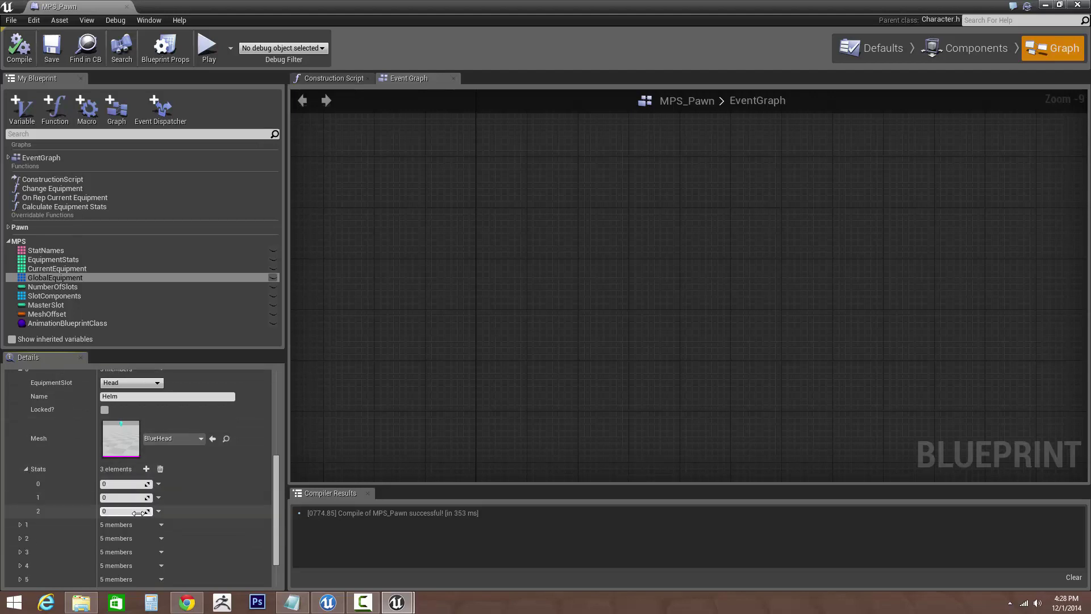
pyautogui.click(122, 483)
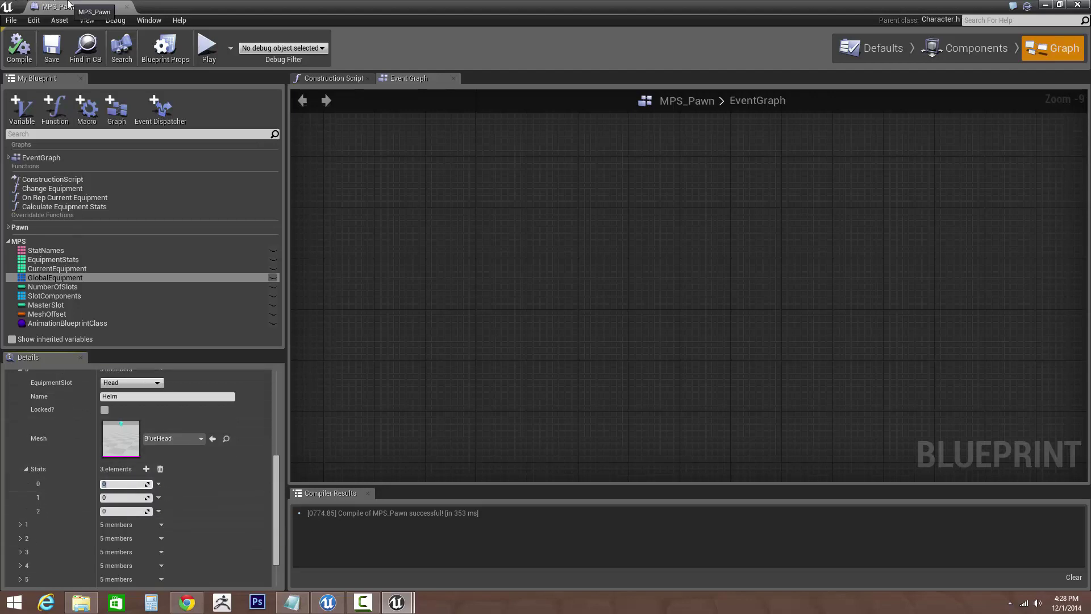
pyautogui.write('5')
pyautogui.press('Tab')
pyautogui.write('5')
pyautogui.press('Tab')
pyautogui.write('5')
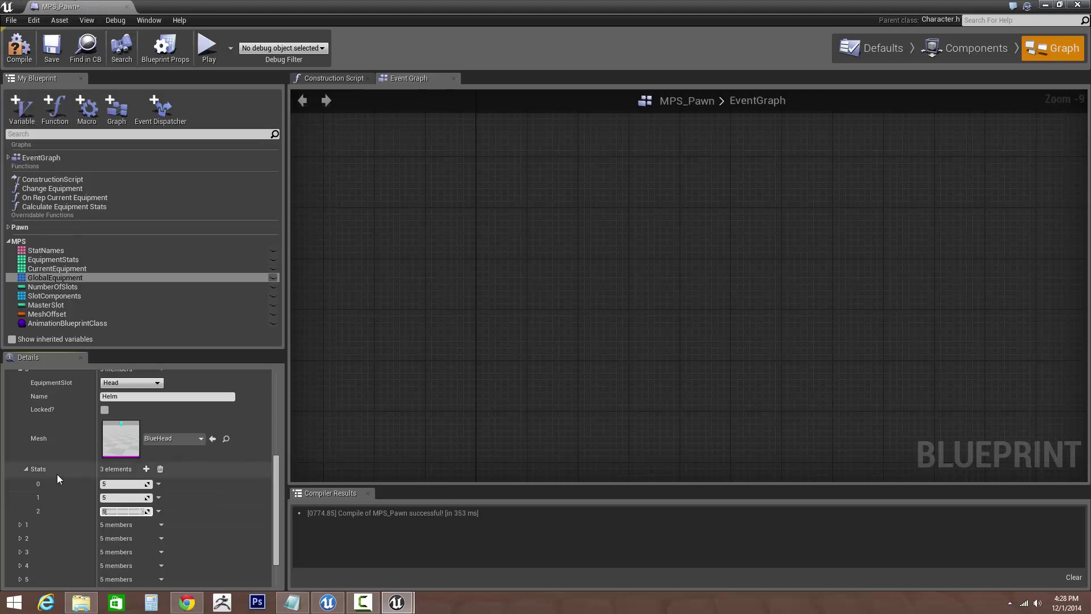
# Set the Armor entry's three stats to 5.
pyautogui.click(26, 470)
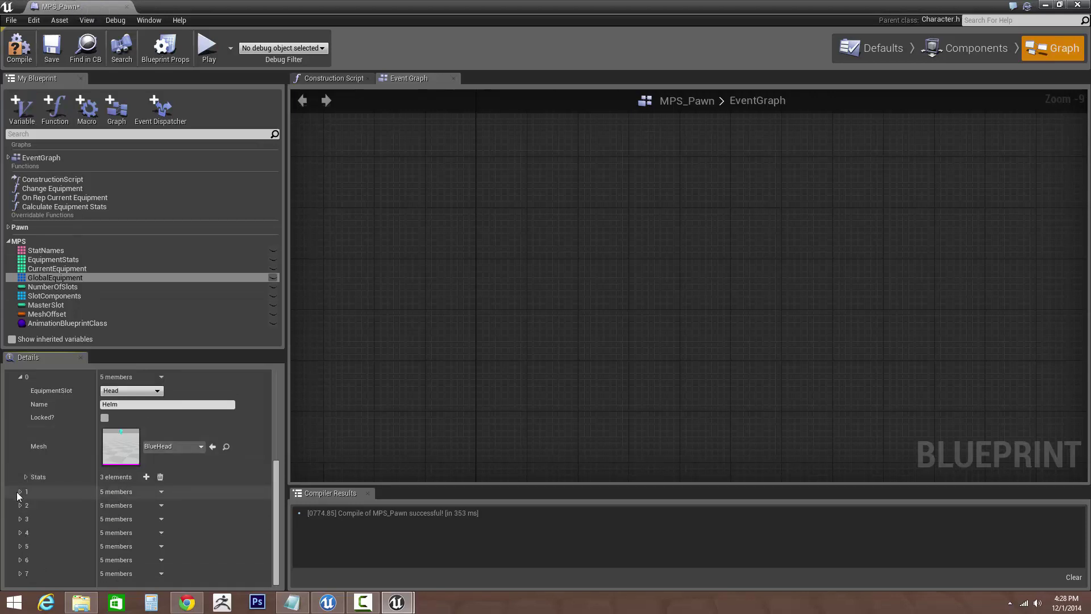
pyautogui.click(19, 492)
pyautogui.scroll(-2, 83, 530)
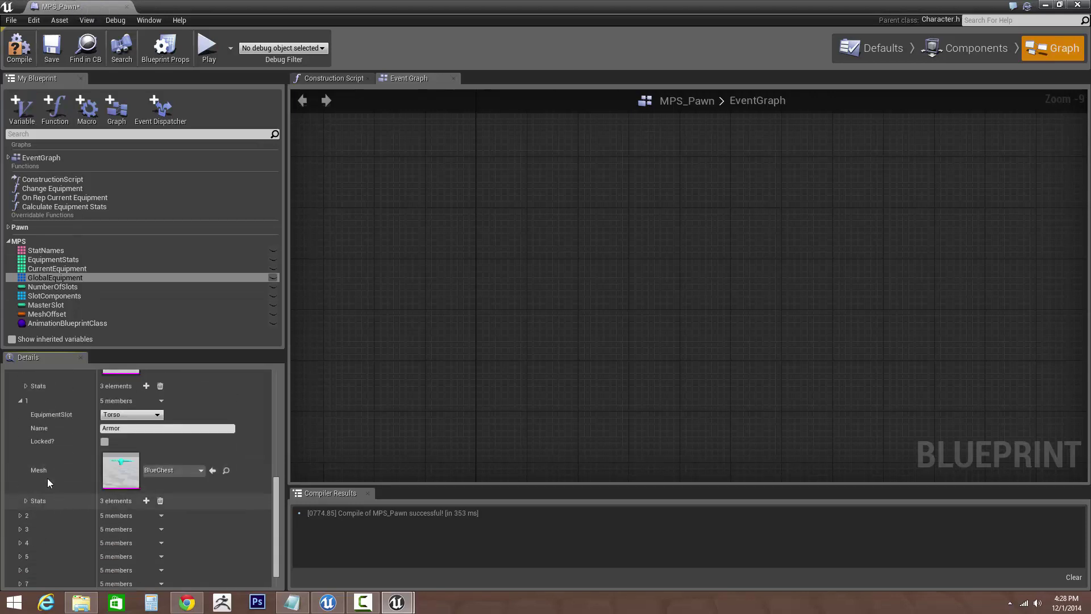
pyautogui.click(26, 498)
pyautogui.click(128, 515)
pyautogui.write('5')
pyautogui.press('Tab')
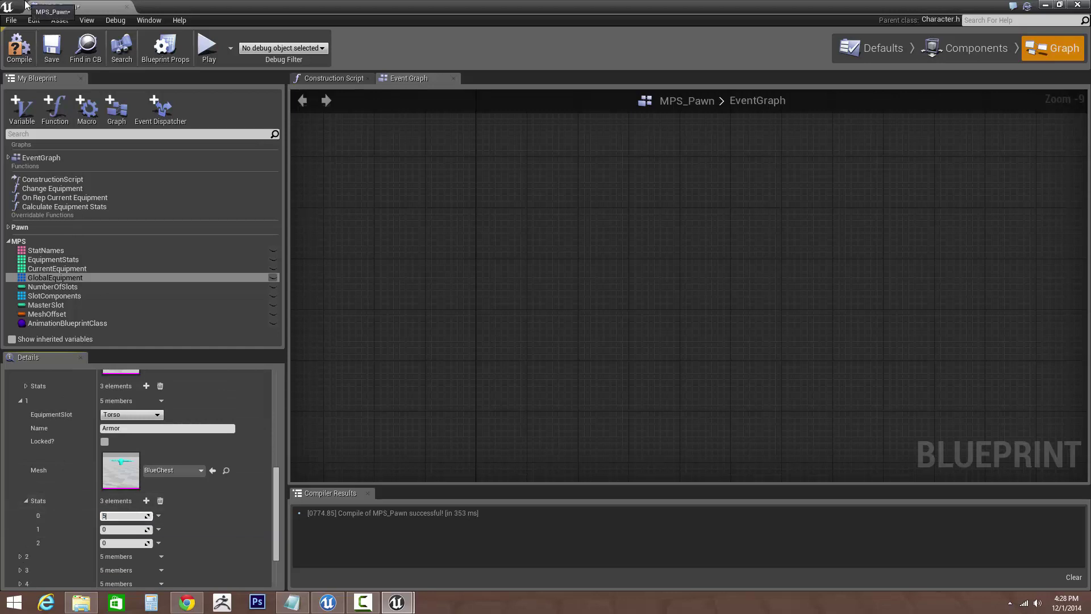
pyautogui.write('5')
pyautogui.press('Tab')
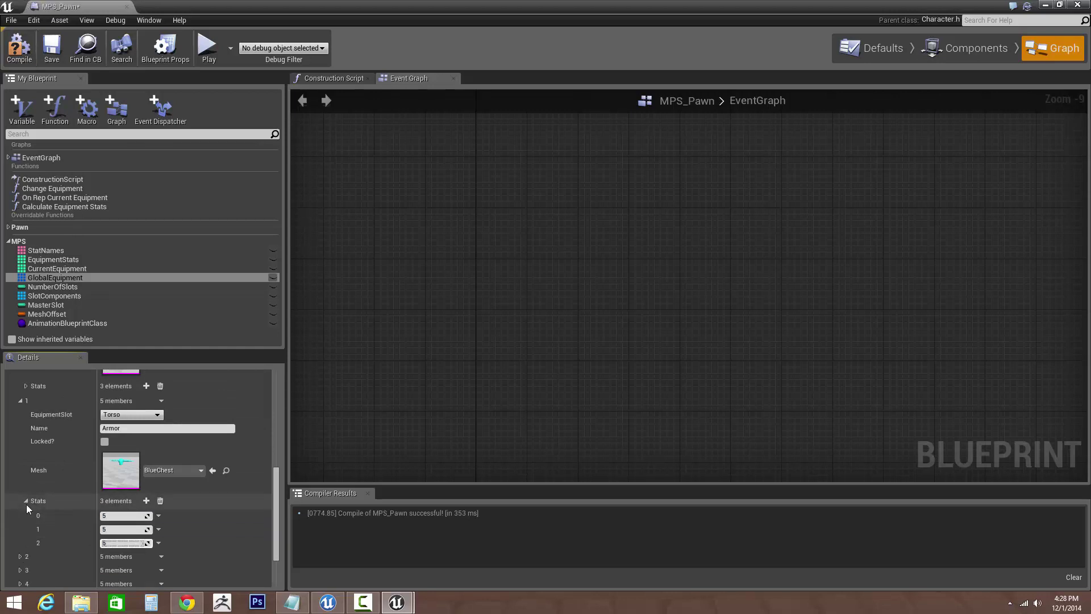
pyautogui.click(25, 501)
# Set the Armor Leggings entry's three stats to 5.
pyautogui.click(20, 515)
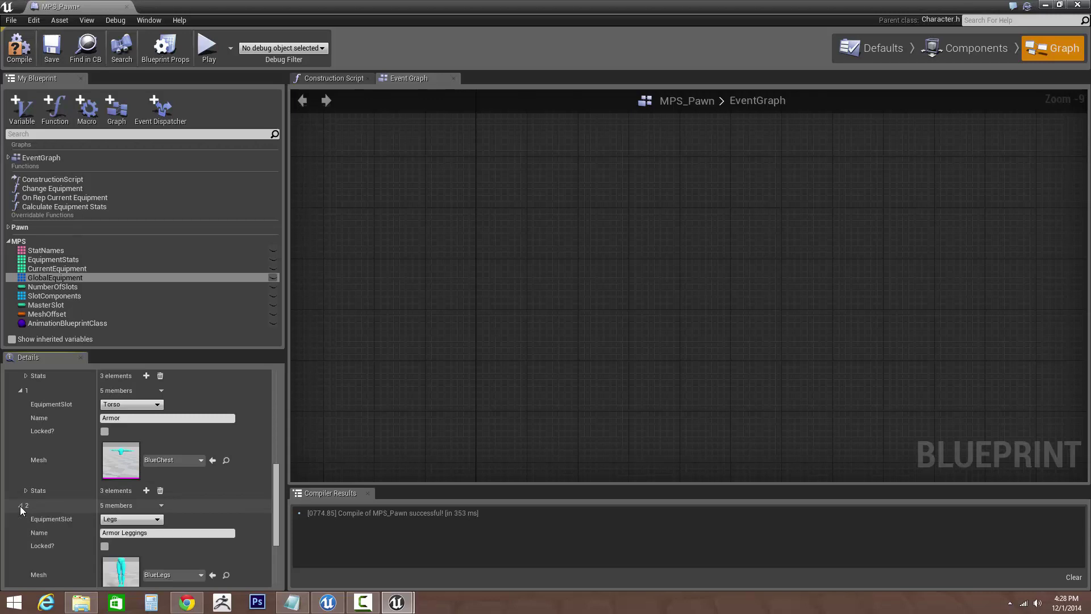
pyautogui.scroll(-2, 124, 546)
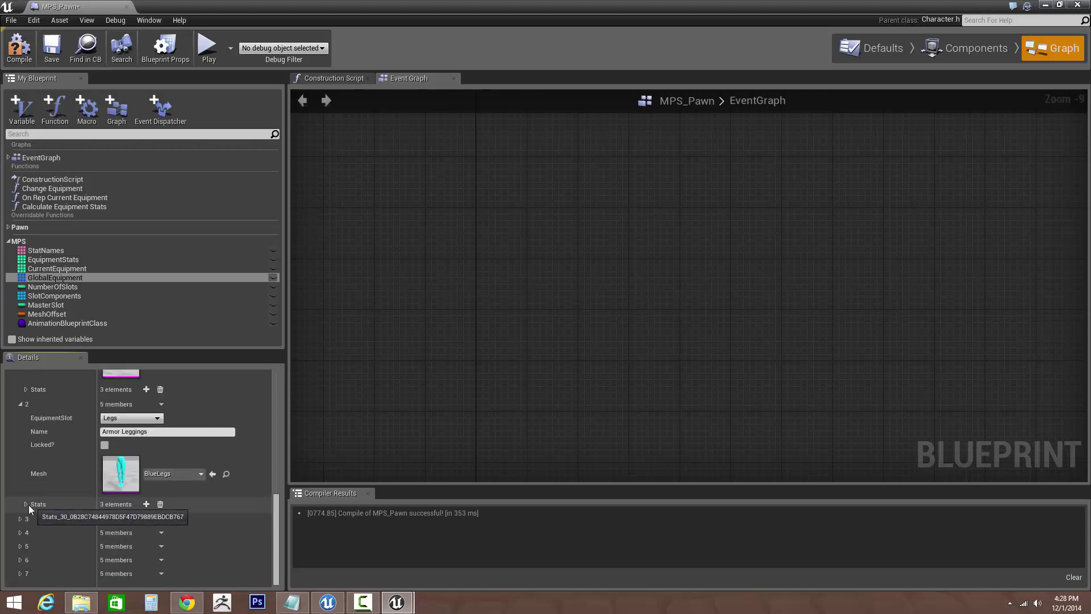
pyautogui.click(25, 504)
pyautogui.click(126, 519)
pyautogui.press('Tab')
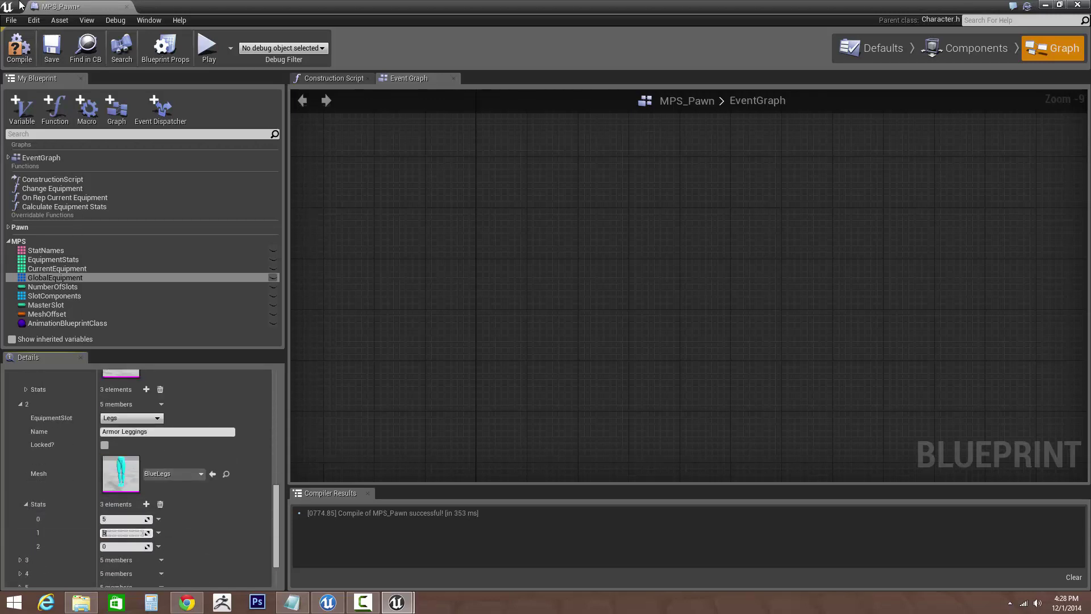
pyautogui.press('Tab')
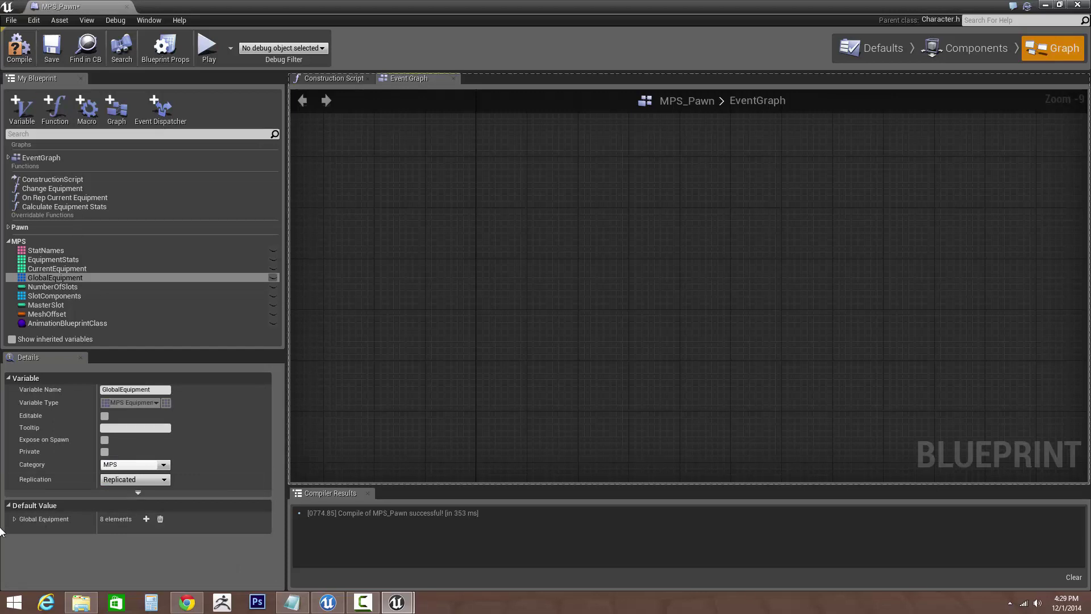
# Set the Coat entry's three stats to 10.
pyautogui.click(15, 519)
pyautogui.scroll(-2, 17, 528)
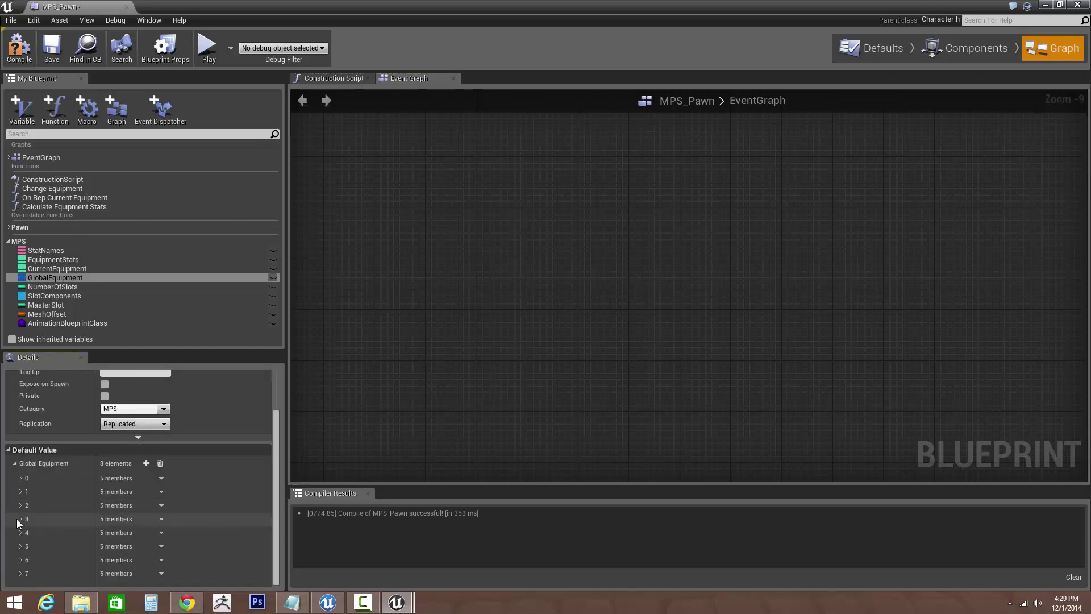
pyautogui.click(20, 533)
pyautogui.scroll(-3, 33, 520)
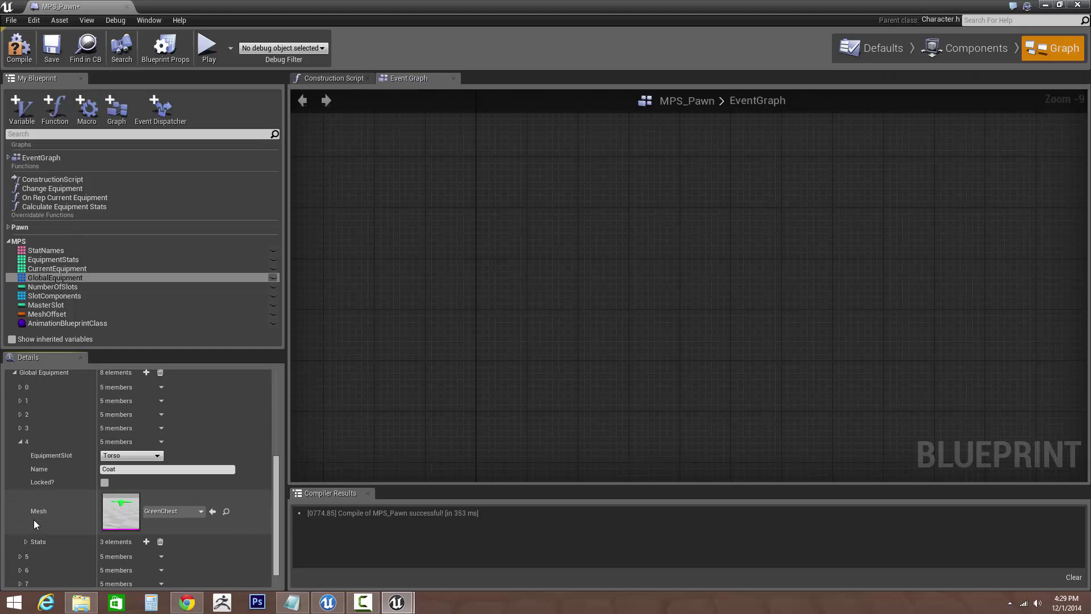
pyautogui.click(100, 558)
pyautogui.scroll(-2, 100, 558)
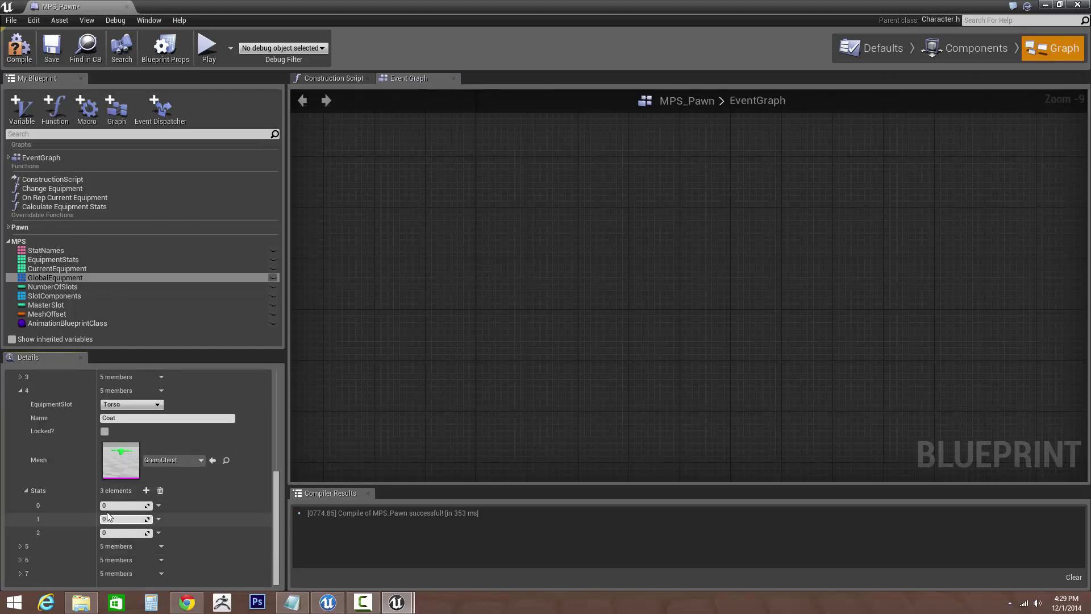
pyautogui.write('10')
pyautogui.press('Tab')
pyautogui.write('10')
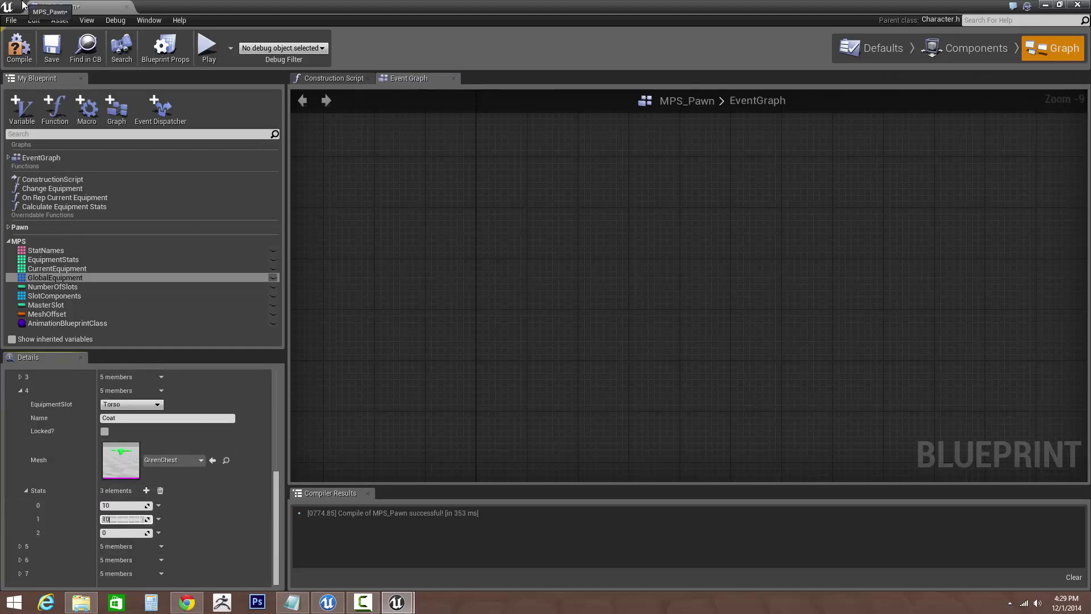
pyautogui.press('Tab')
pyautogui.write('10')
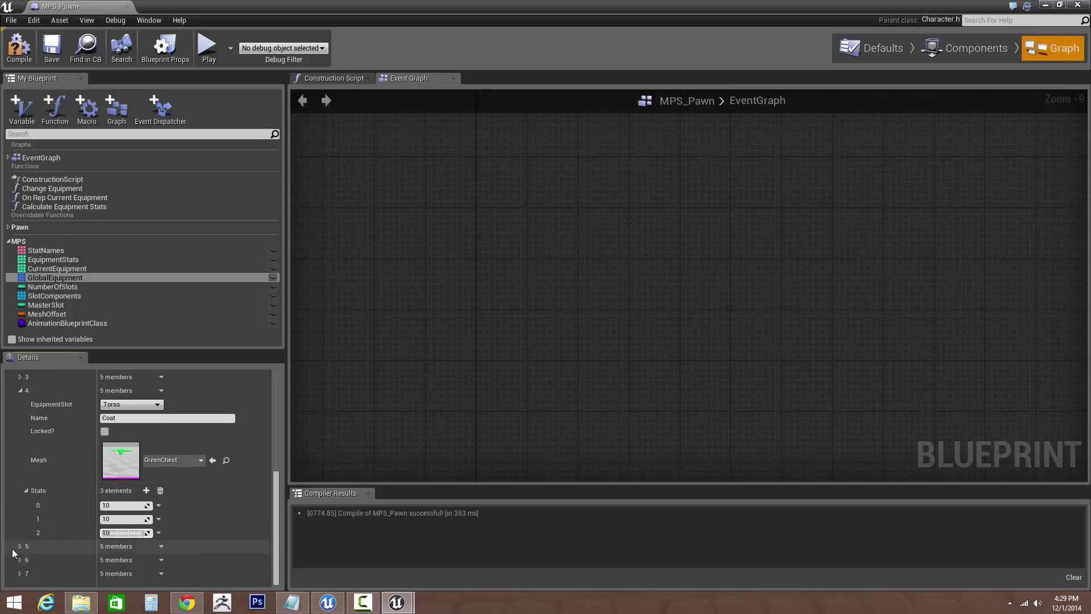
# Set the Hat entry's three stats to 10.
pyautogui.click(20, 377)
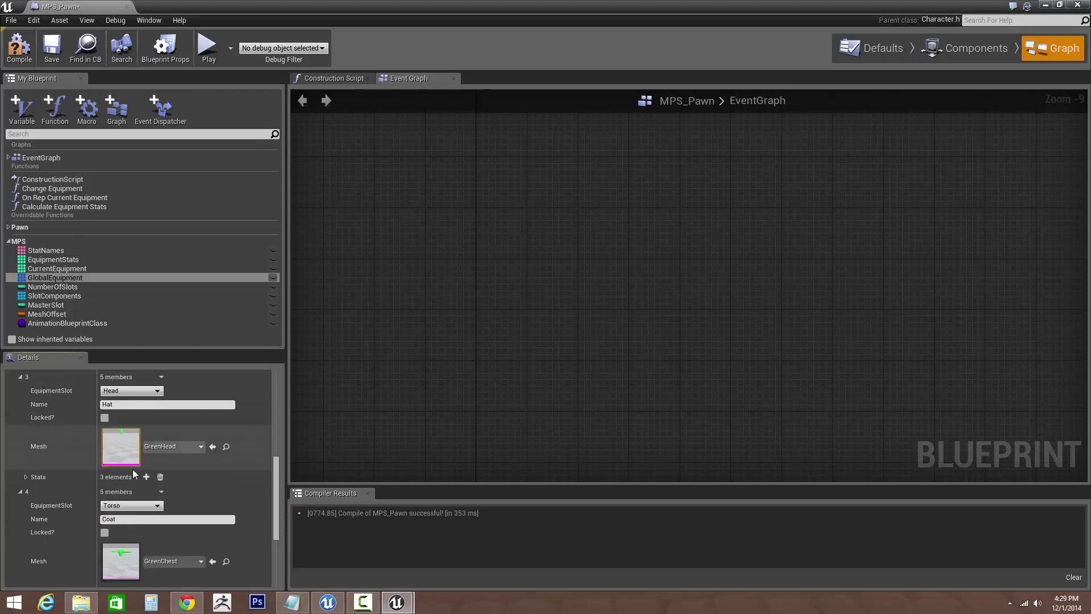
pyautogui.click(26, 477)
pyautogui.write('10')
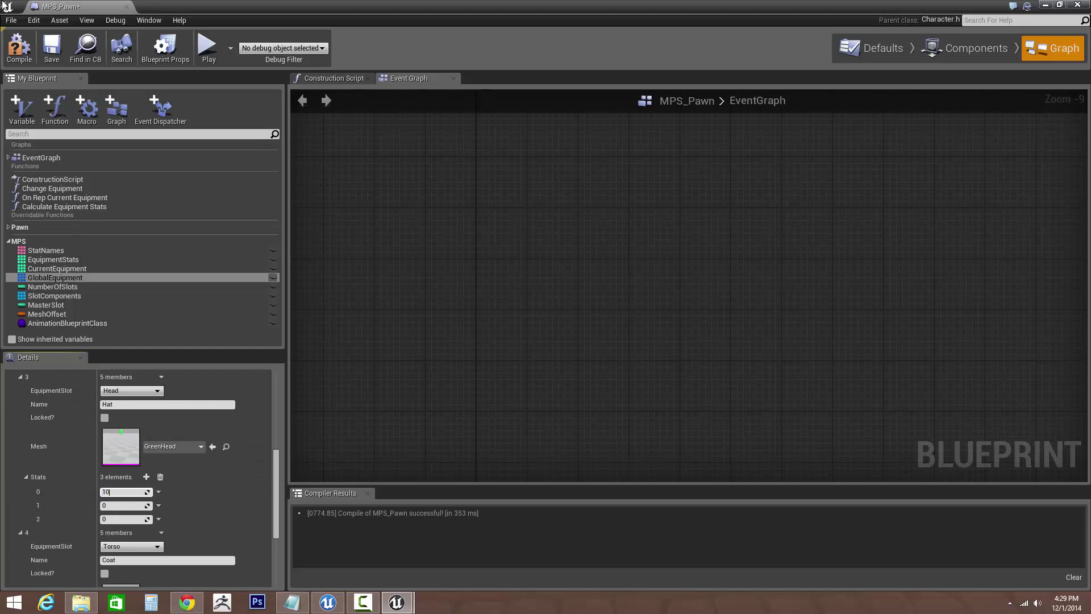
pyautogui.press('Tab')
pyautogui.write('10')
pyautogui.press('Tab')
pyautogui.write('10')
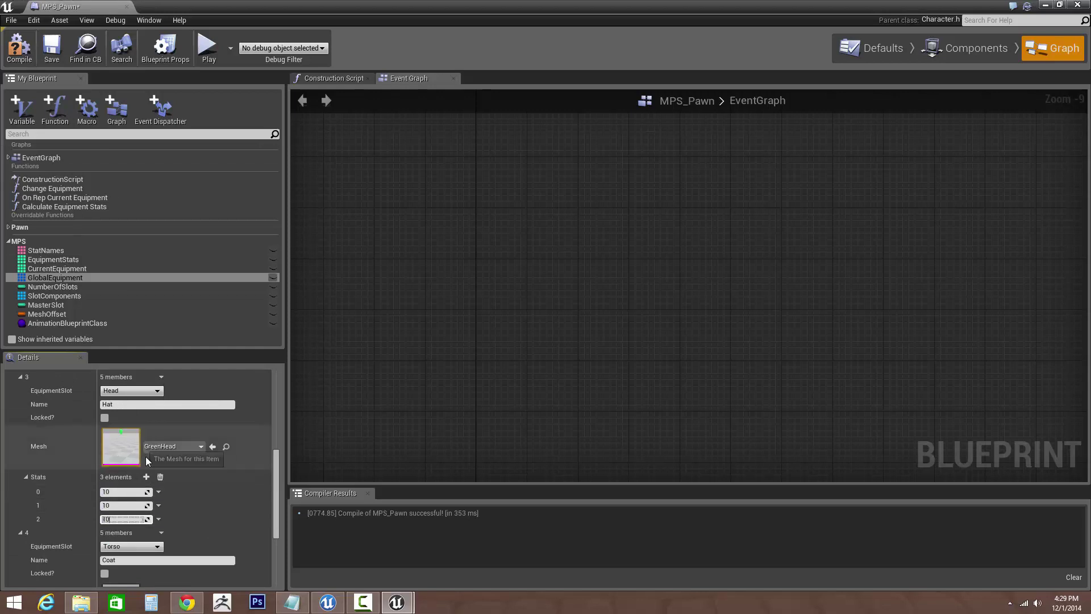
# Set the Pants entry's three stats to 10.
pyautogui.scroll(-4, 124, 541)
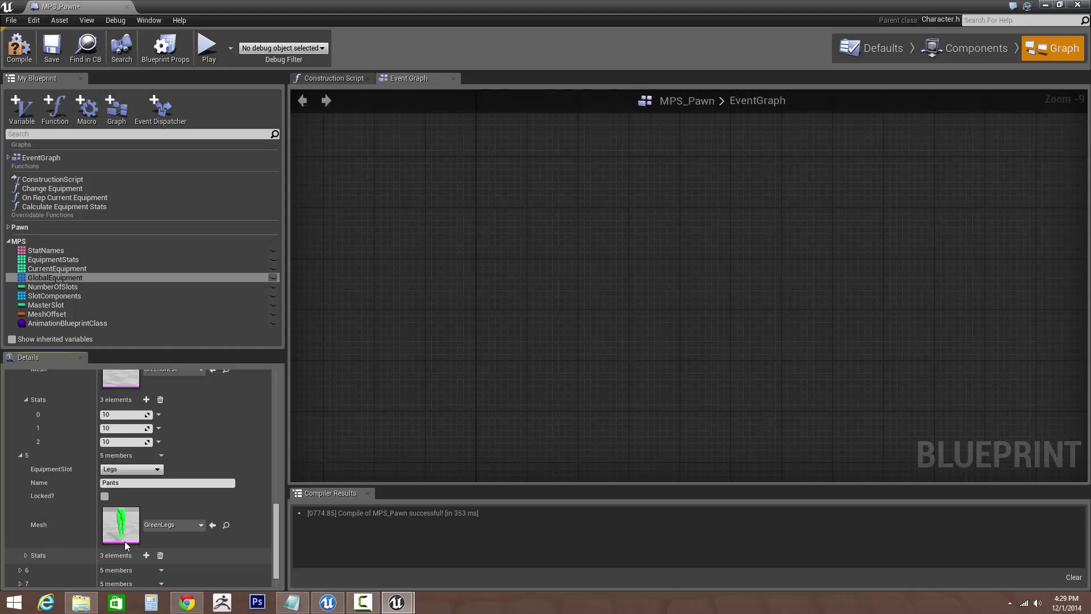
pyautogui.click(25, 555)
pyautogui.press('Tab')
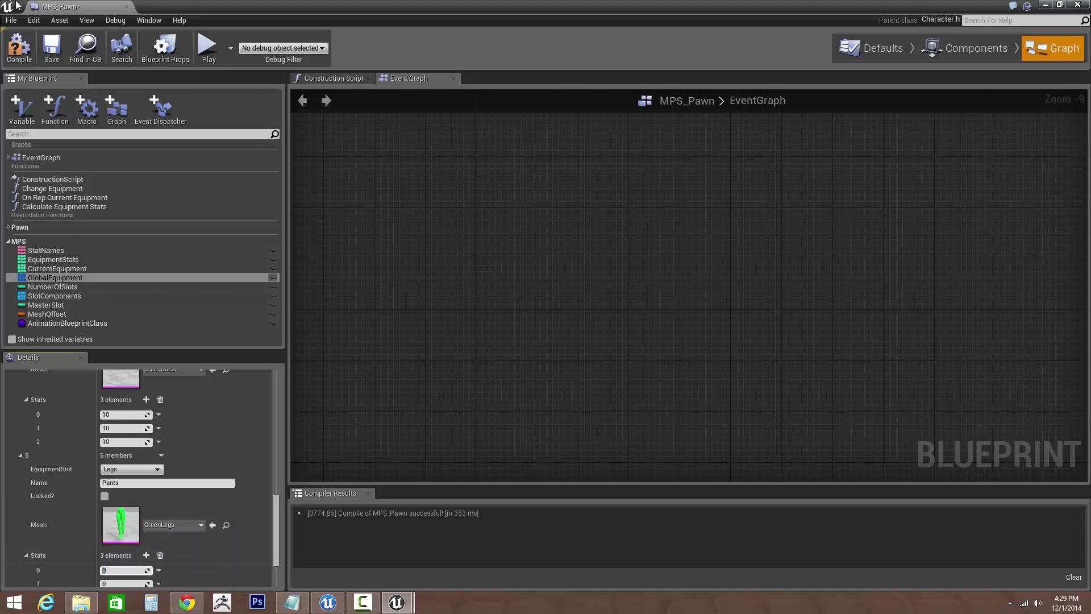
pyautogui.press('Tab')
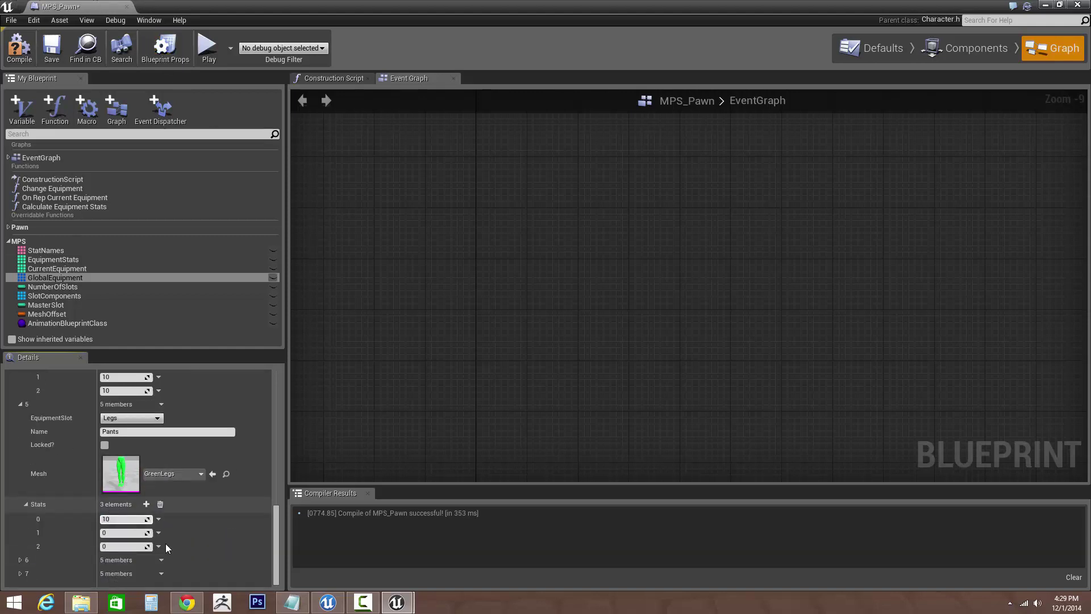
pyautogui.press('Tab')
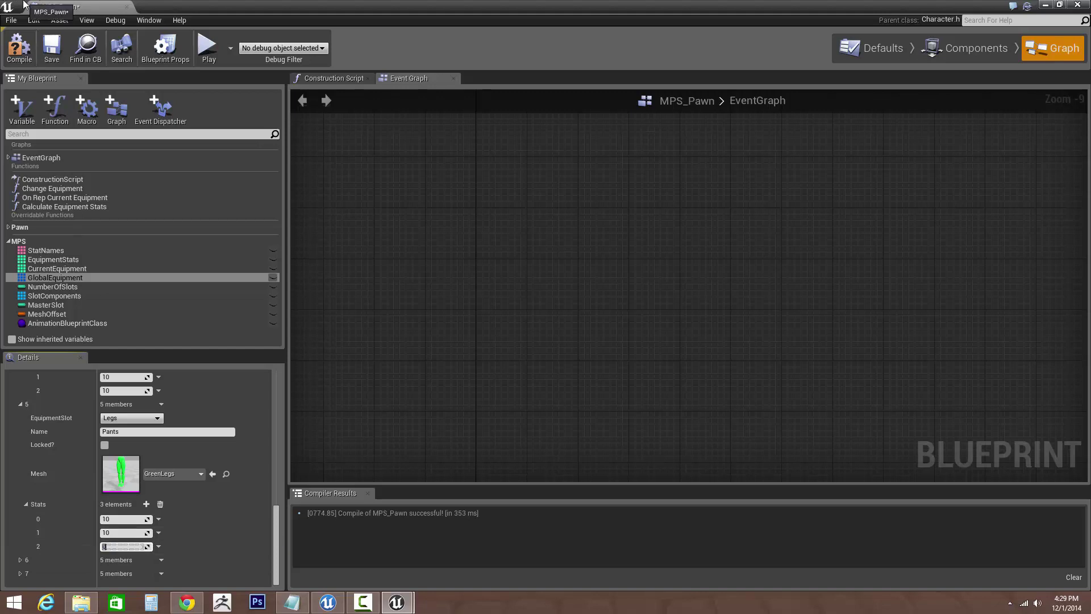
pyautogui.press('Tab')
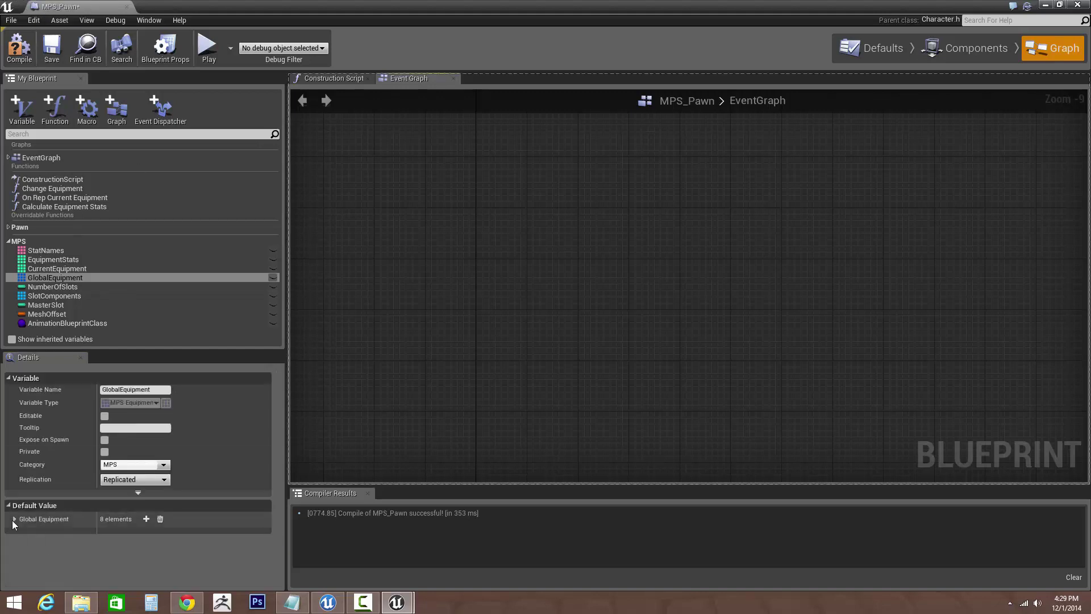
# Set the Leather Belt entry's stats to 2.
pyautogui.click(14, 519)
pyautogui.scroll(-2, 58, 524)
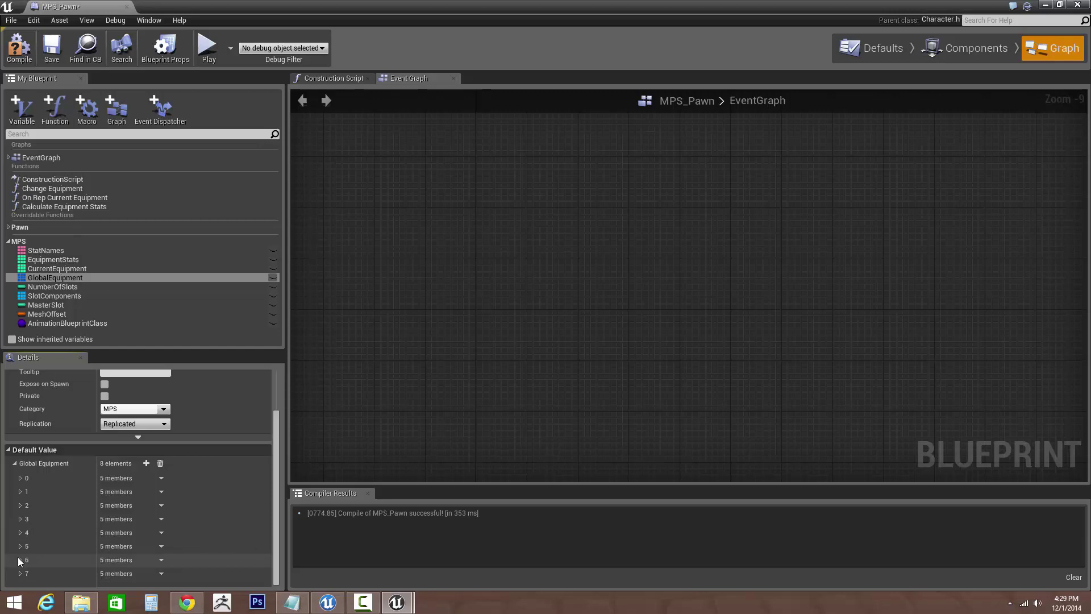
pyautogui.click(20, 559)
pyautogui.scroll(-3, 121, 548)
pyautogui.click(26, 558)
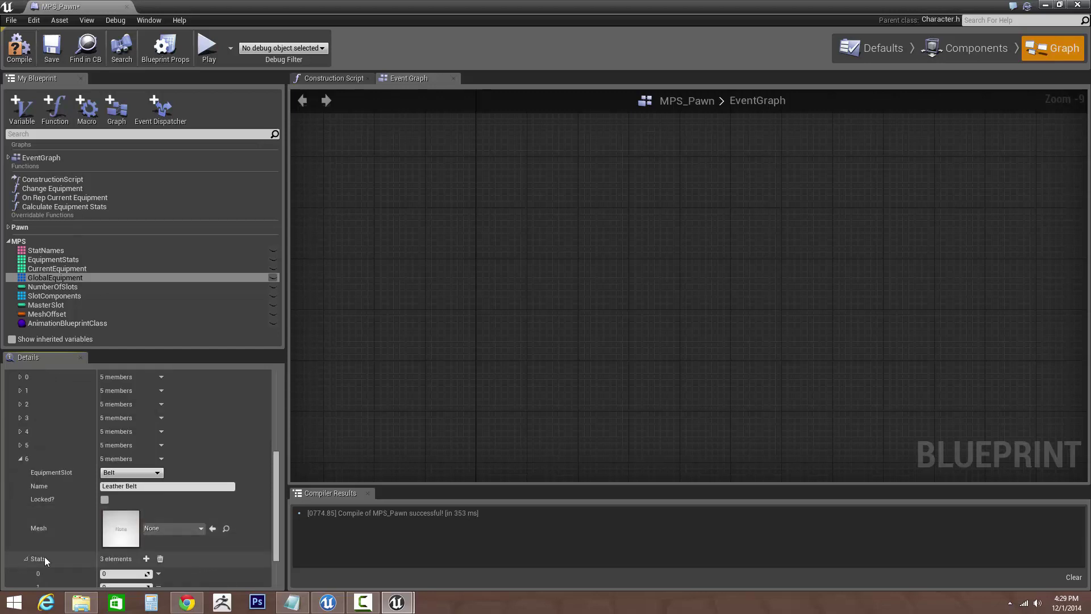
pyautogui.scroll(-1, 44, 557)
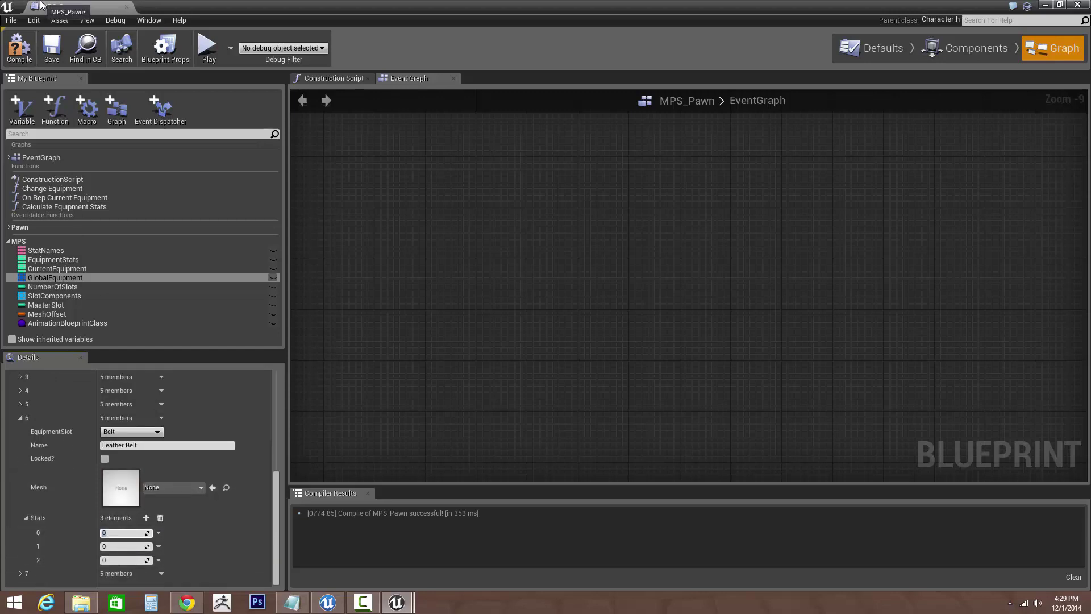
pyautogui.write('2')
pyautogui.press('Tab')
pyautogui.write('2')
pyautogui.press('Tab')
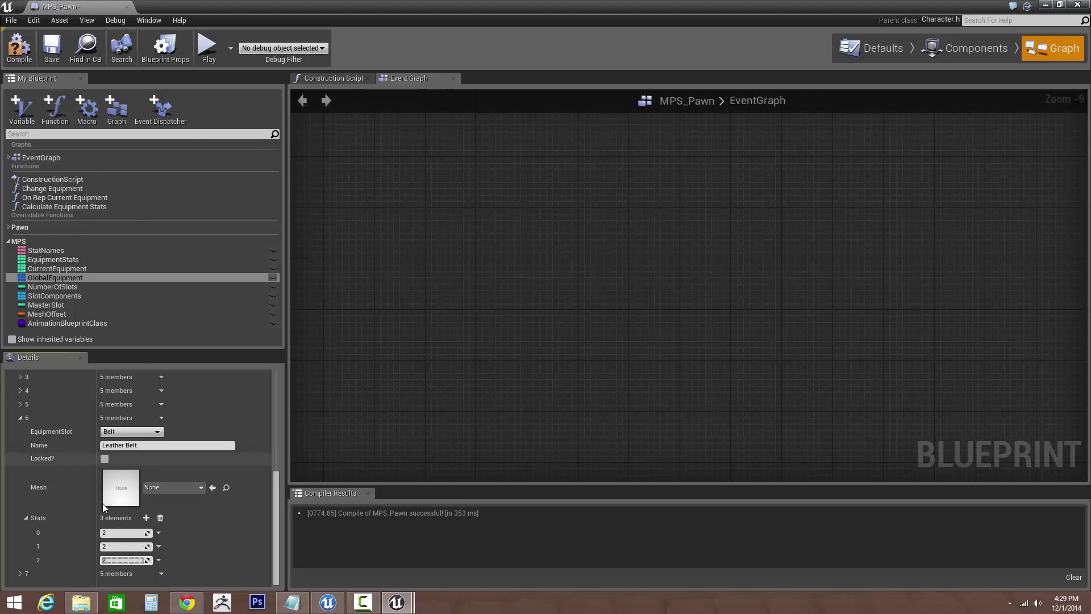
# Set the Rope Belt entry's stats to 1.
pyautogui.click(20, 574)
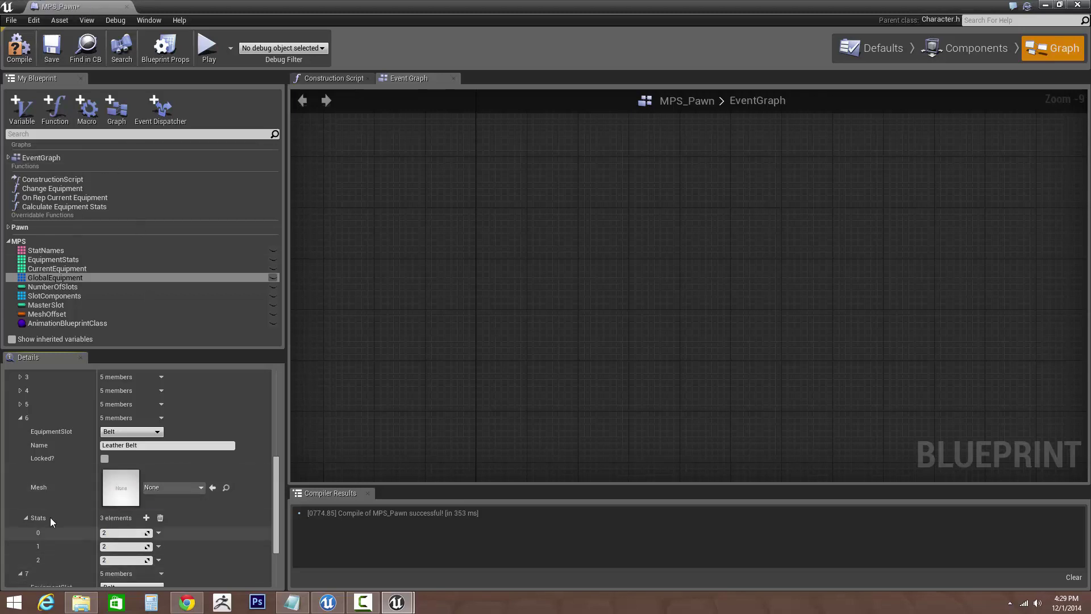
pyautogui.scroll(-3, 23, 574)
pyautogui.click(25, 572)
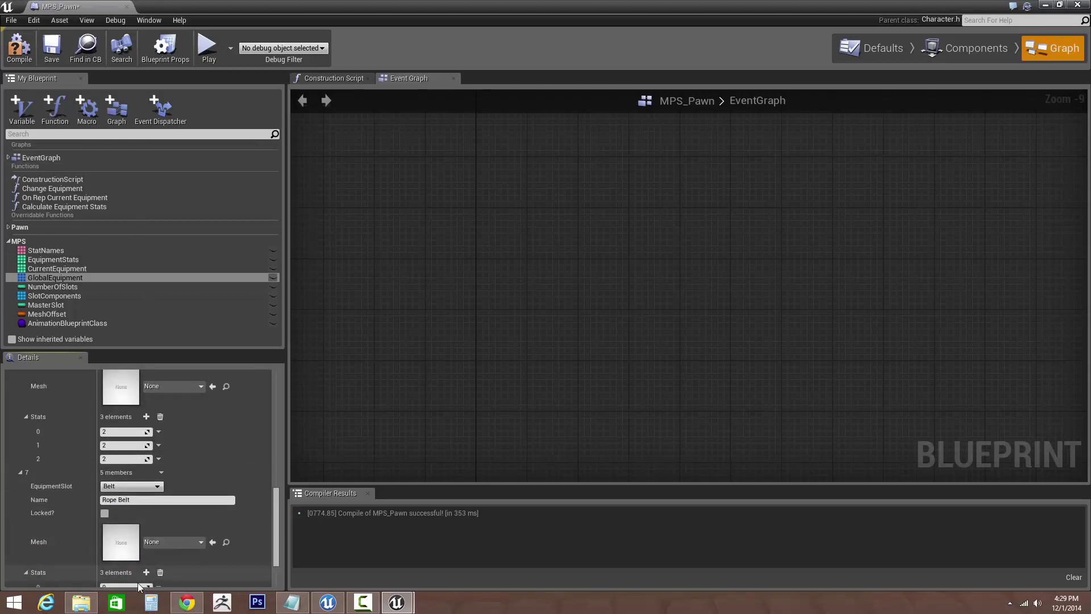
pyautogui.scroll(-1, 131, 562)
pyautogui.click(123, 547)
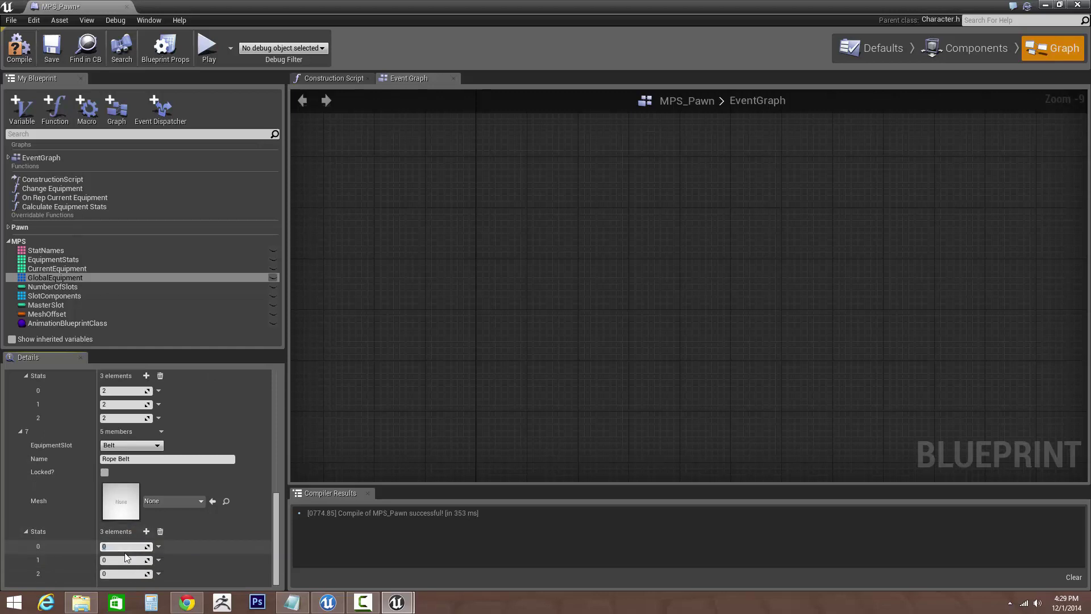
pyautogui.press('Return')
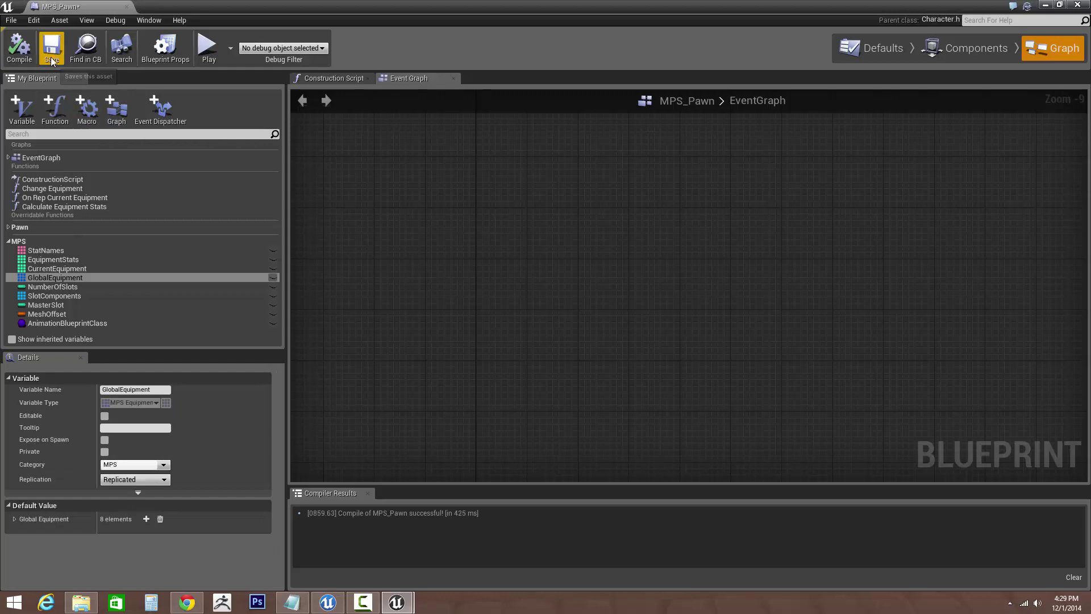
# Save and close MPS_Pawn, then play the level and run the character right.
pyautogui.click(52, 59)
pyautogui.click(127, 6)
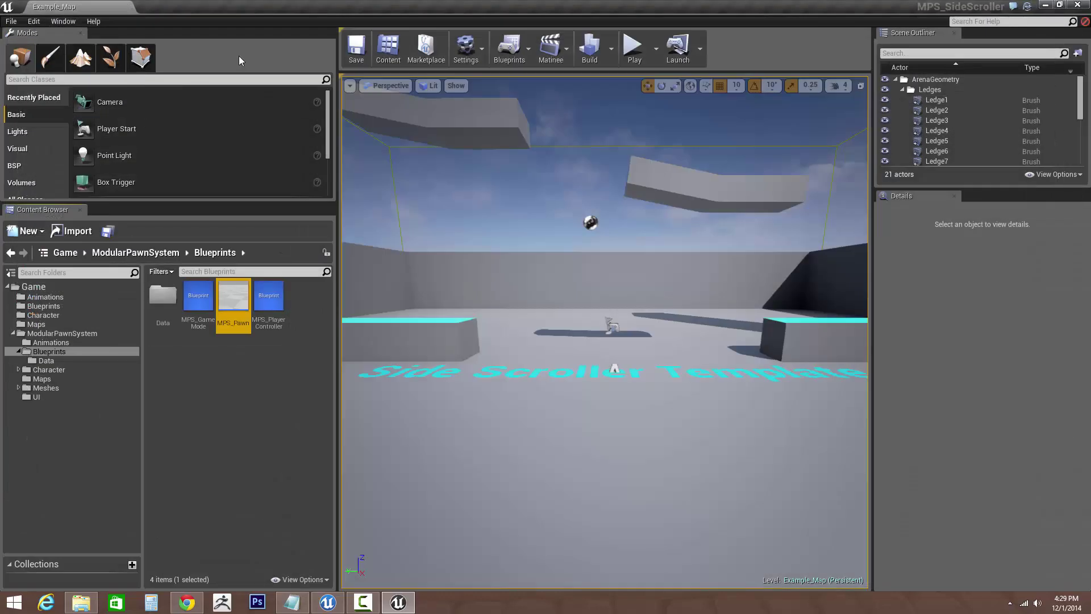
pyautogui.click(646, 54)
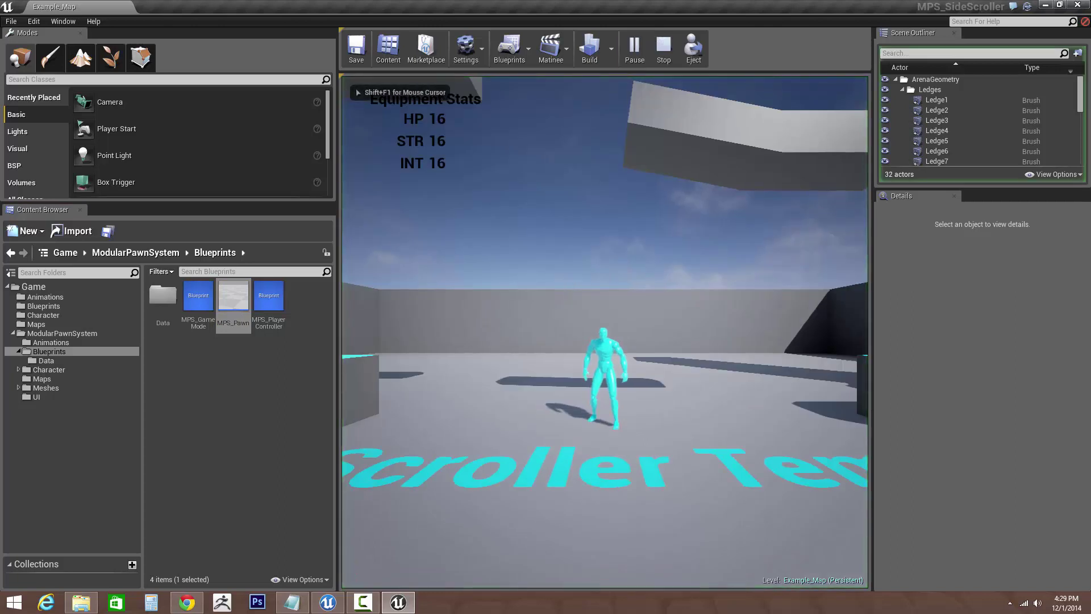
pyautogui.press('d')
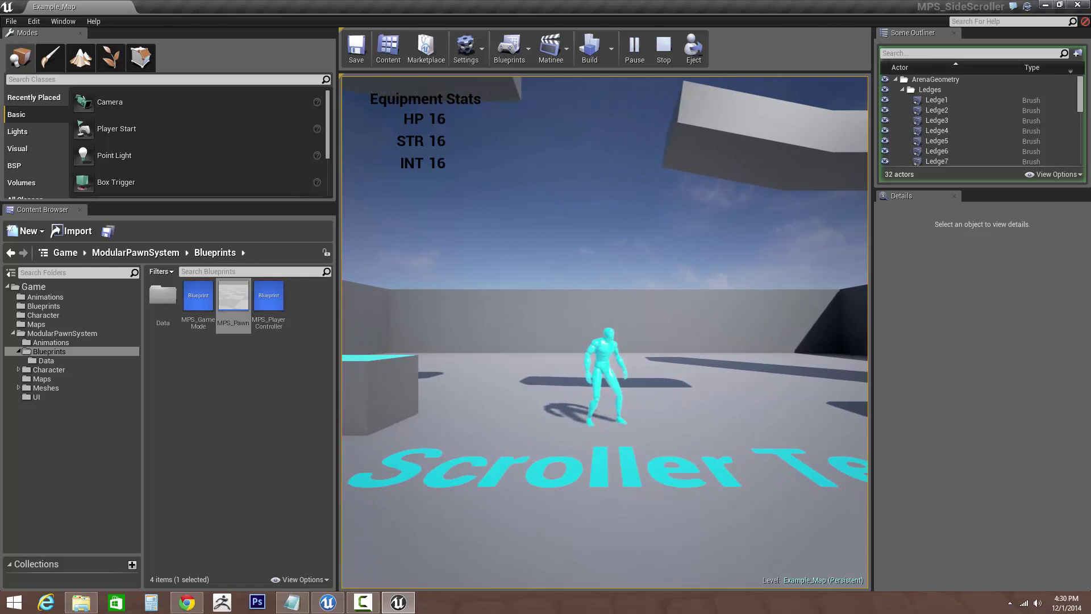
# Equip Coat, Hat, Pants and Leather Belt, raising HP, STR and INT to 32, then close the menu.
pyautogui.press('e')
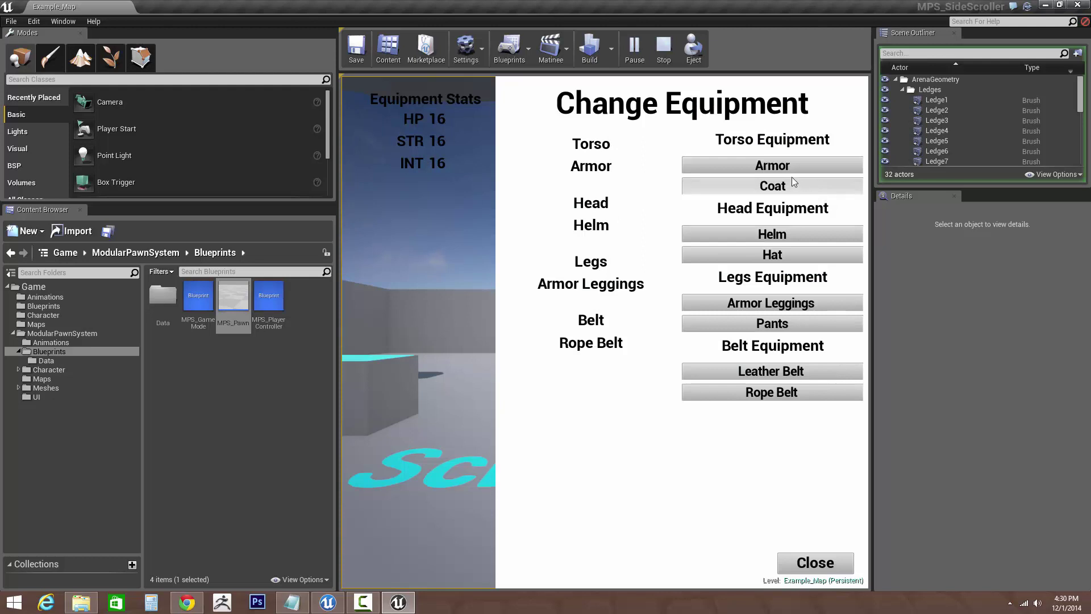
pyautogui.click(782, 189)
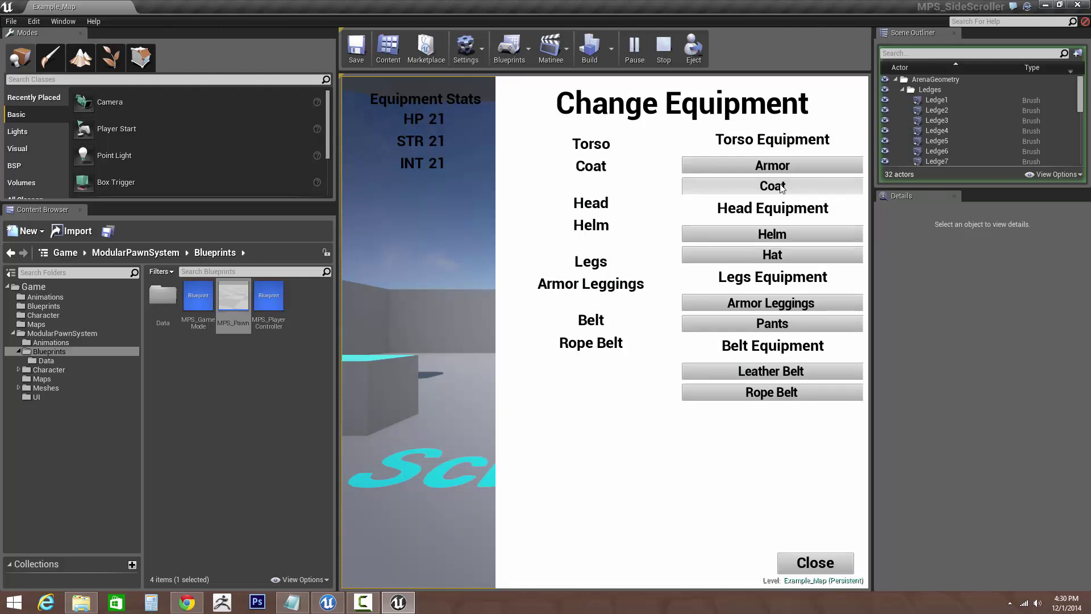
pyautogui.click(789, 254)
pyautogui.click(799, 323)
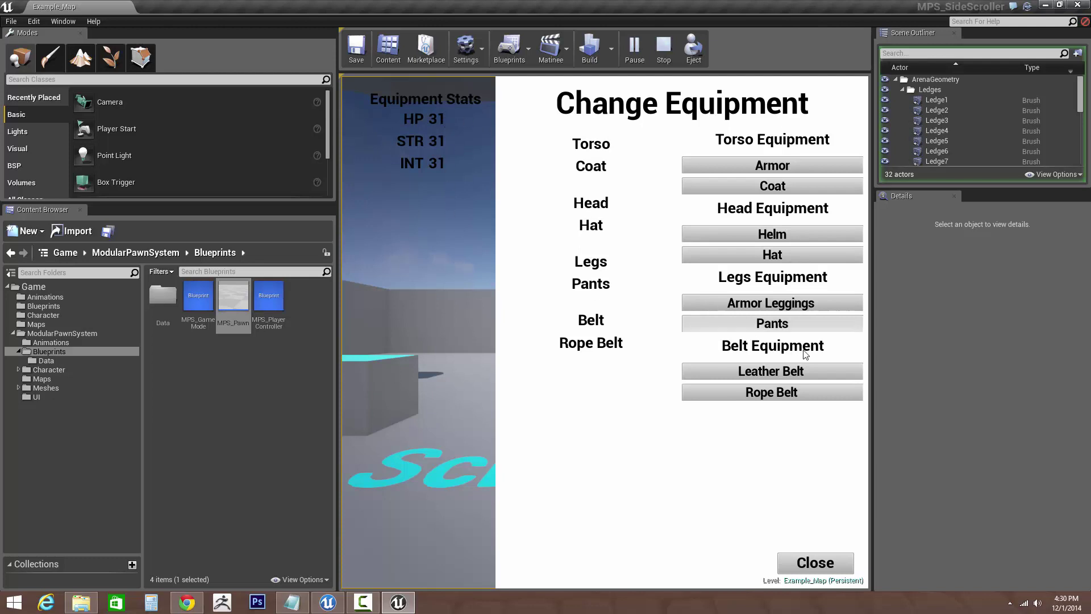
pyautogui.click(777, 374)
pyautogui.click(794, 559)
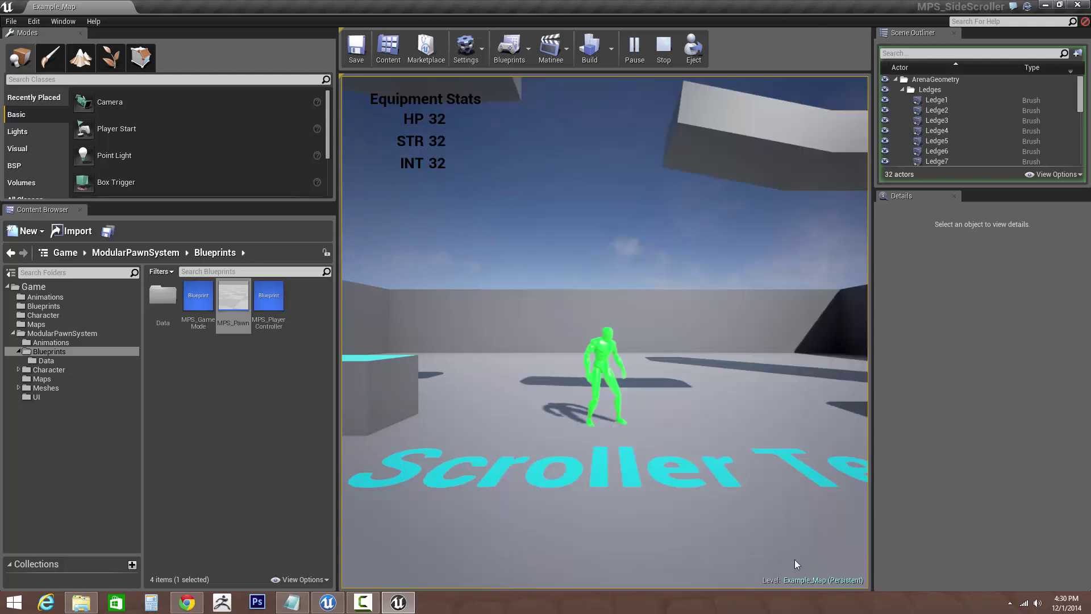